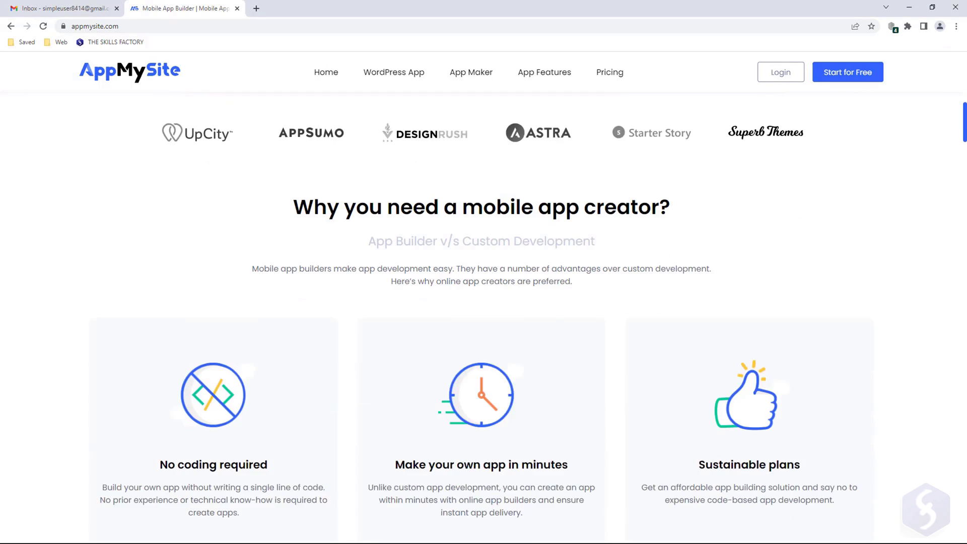
Step: Change the logo text font size from 17 to 22
{"action": "scroll", "coordinate": [484, 302], "scroll_direction": "down", "scroll_amount": 1}
{"action": "scroll", "coordinate": [484, 302], "scroll_direction": "down", "scroll_amount": 7}
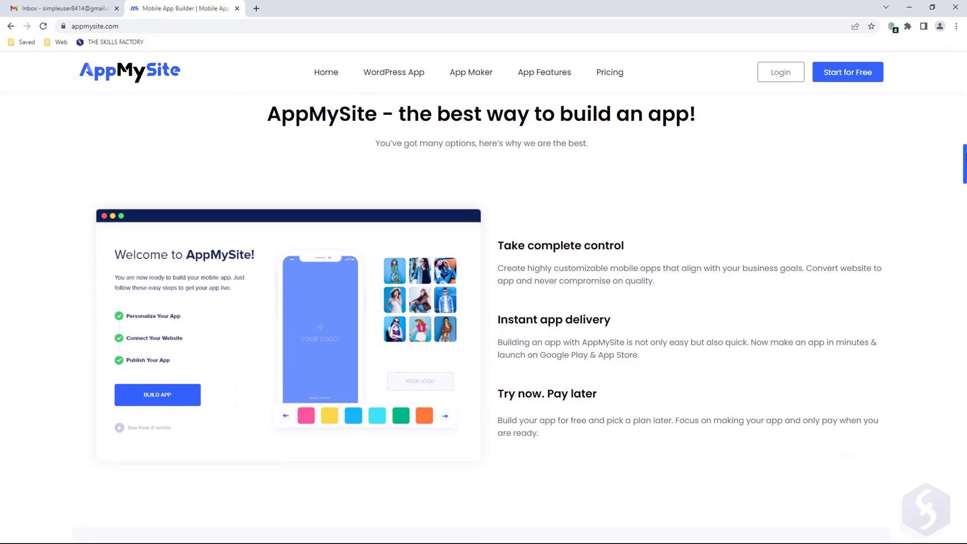
{"action": "scroll", "coordinate": [484, 302], "scroll_direction": "down", "scroll_amount": 10}
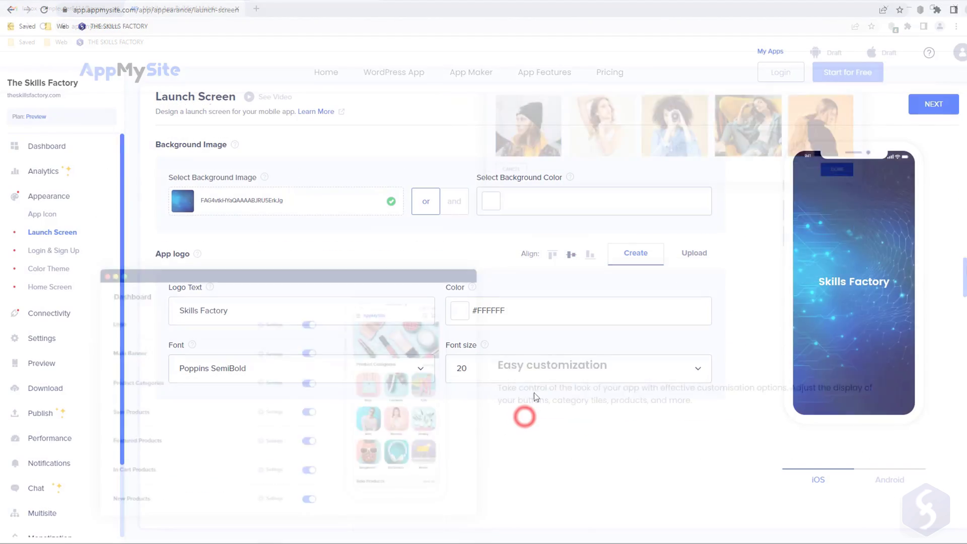
{"action": "left_click", "coordinate": [527, 369]}
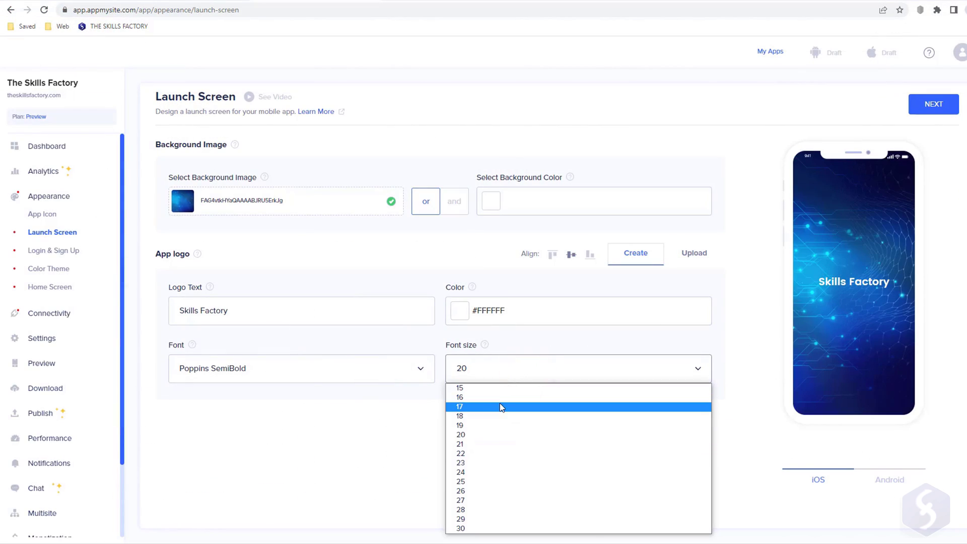
{"action": "left_click", "coordinate": [500, 403]}
{"action": "left_click", "coordinate": [508, 368]}
{"action": "left_click", "coordinate": [475, 454]}
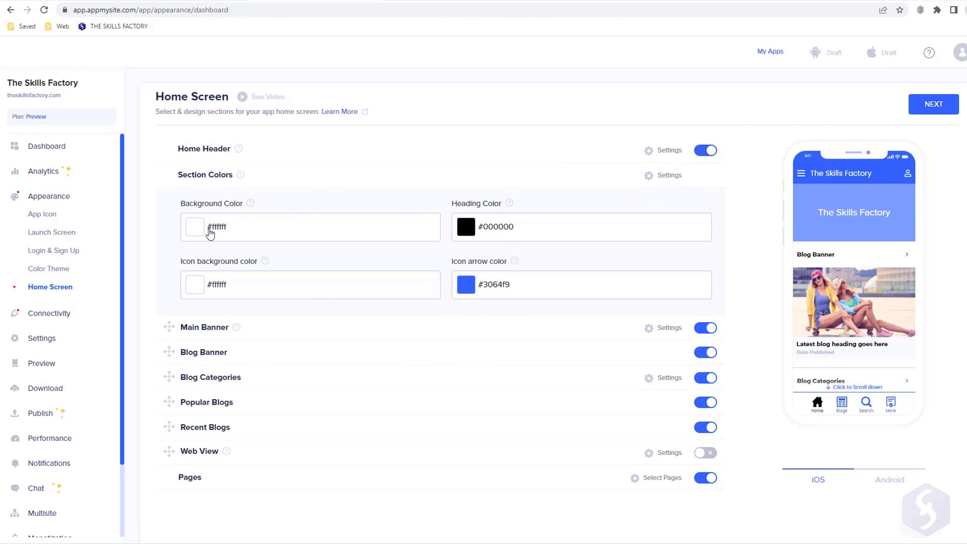
Step: Try a red section background, revert it to white, and hide the home screen's main banner
{"action": "left_click", "coordinate": [199, 228]}
{"action": "left_click", "coordinate": [193, 388]}
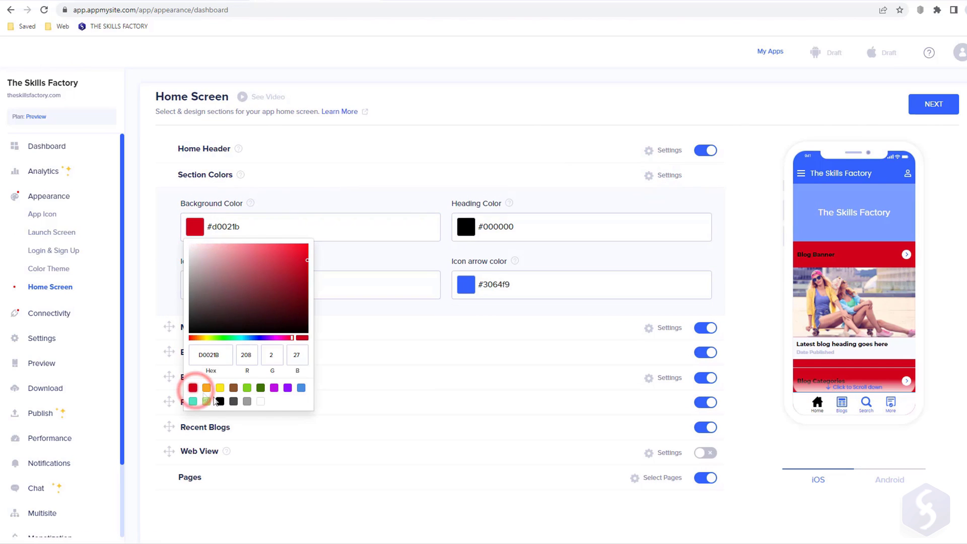
{"action": "left_click", "coordinate": [260, 402]}
{"action": "left_click", "coordinate": [429, 191]}
{"action": "left_click", "coordinate": [665, 176]}
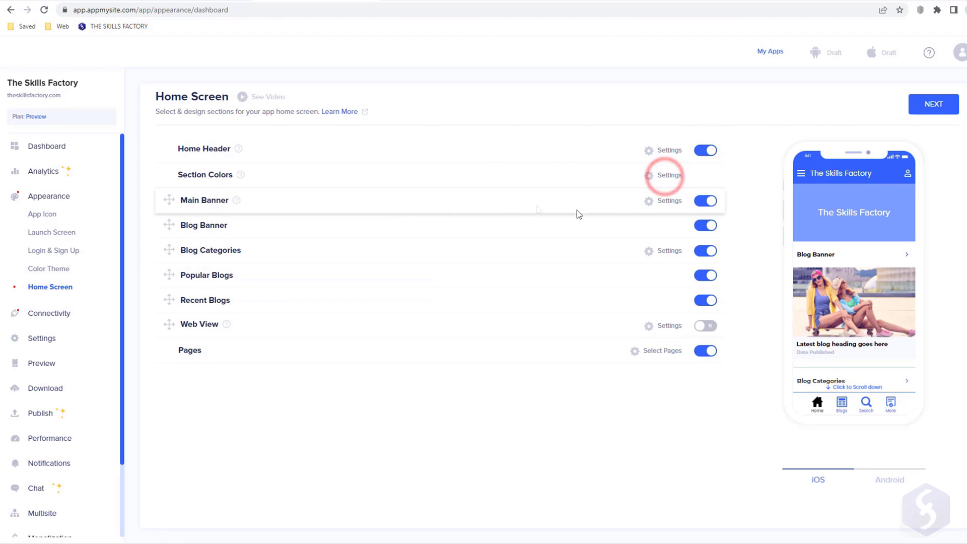
{"action": "left_click", "coordinate": [708, 205]}
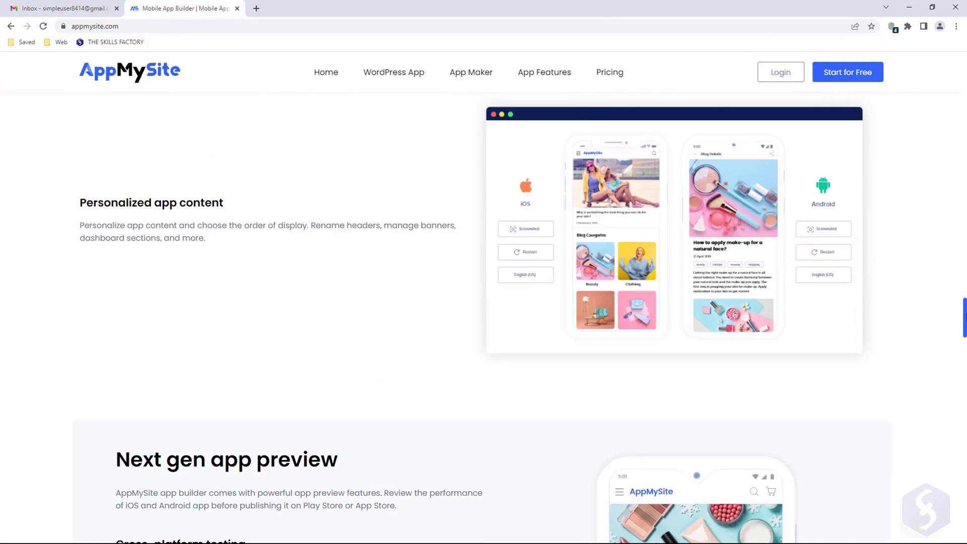
{"action": "scroll", "coordinate": [484, 303], "scroll_direction": "down", "scroll_amount": 15}
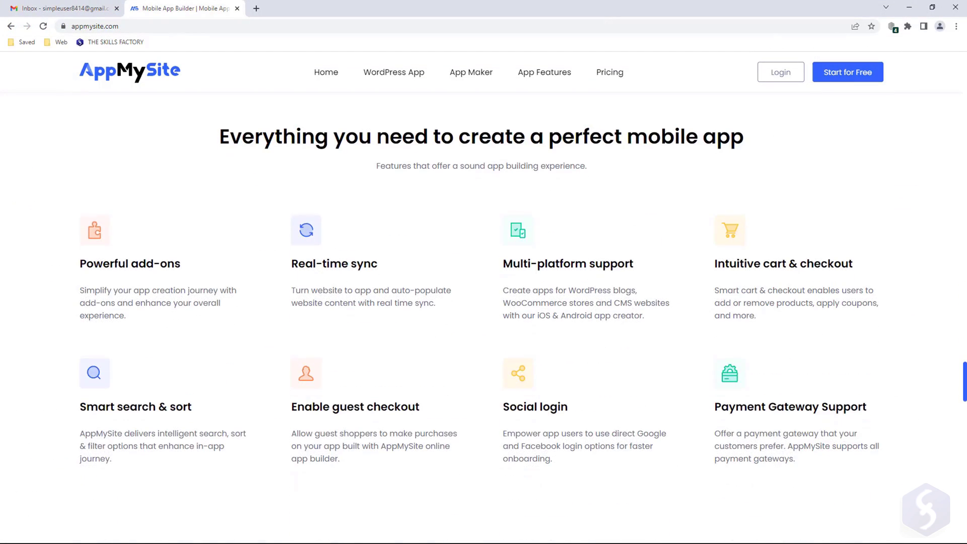
{"action": "scroll", "coordinate": [483, 303], "scroll_direction": "down", "scroll_amount": 15}
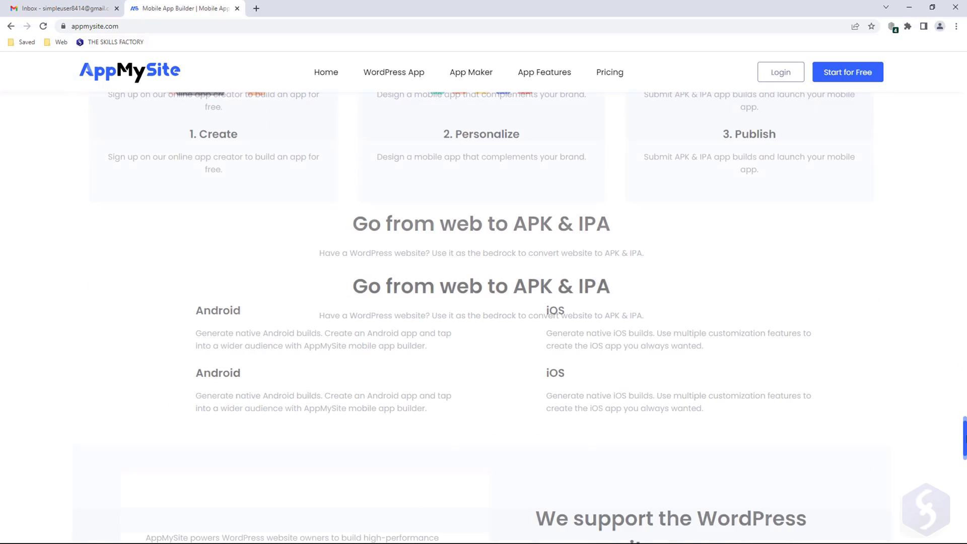
{"action": "scroll", "coordinate": [484, 302], "scroll_direction": "up", "scroll_amount": 20}
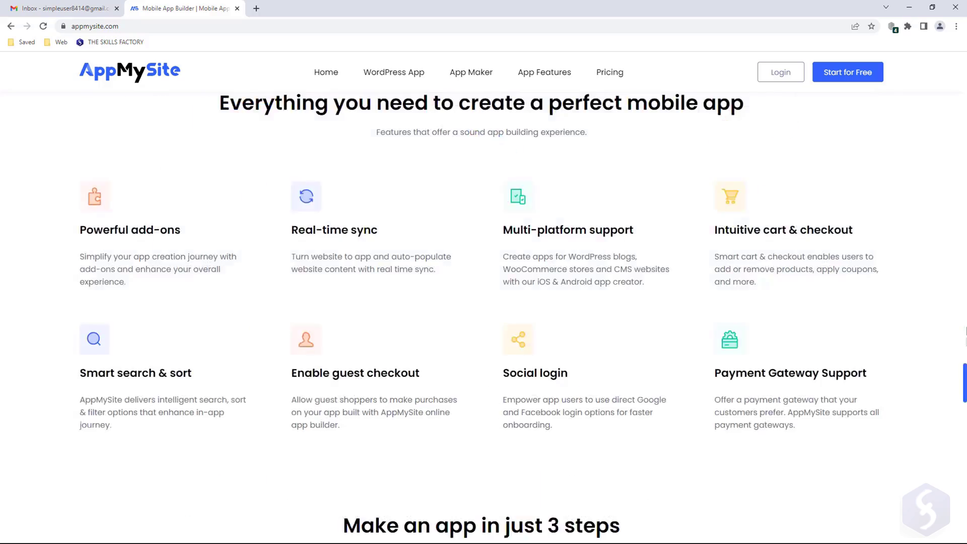
{"action": "scroll", "coordinate": [484, 302], "scroll_direction": "up", "scroll_amount": 10}
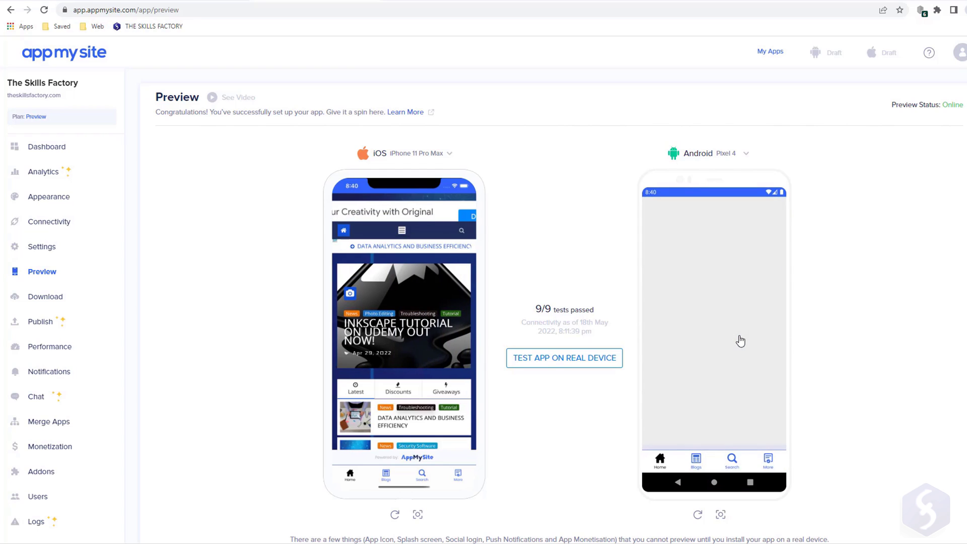
Step: Dismiss the Android preview cookie popup and submit the completed account registration form
{"action": "left_click", "coordinate": [724, 397]}
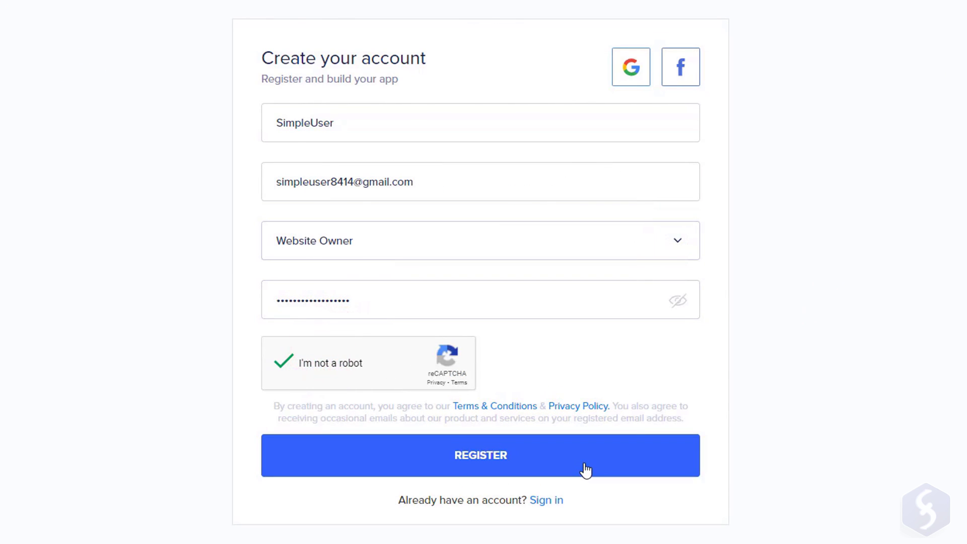
{"action": "left_click", "coordinate": [583, 463]}
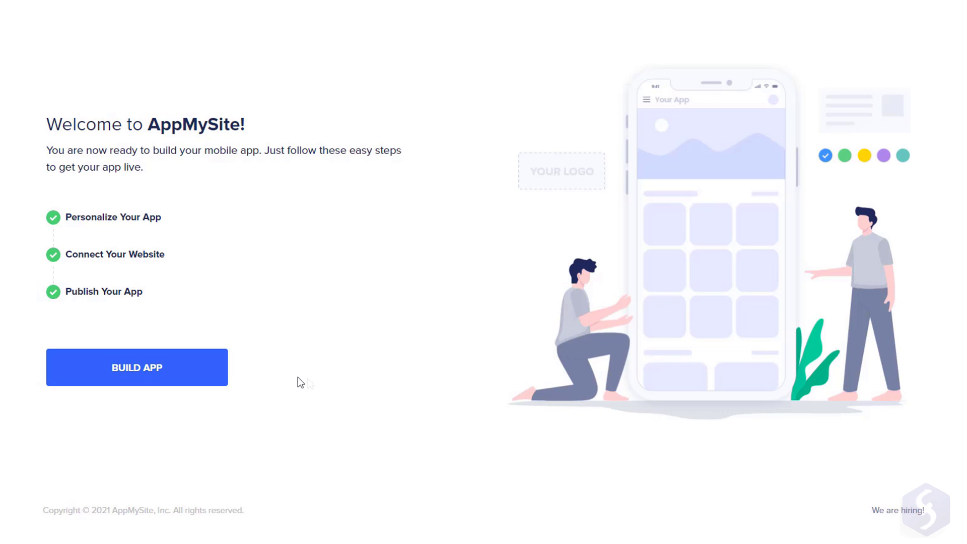
Step: Build a WordPress app for theskillsfactory.com with the app name 'The Skills Factory'
{"action": "left_click", "coordinate": [178, 372]}
{"action": "type", "text": "theskillsfactory.com"}
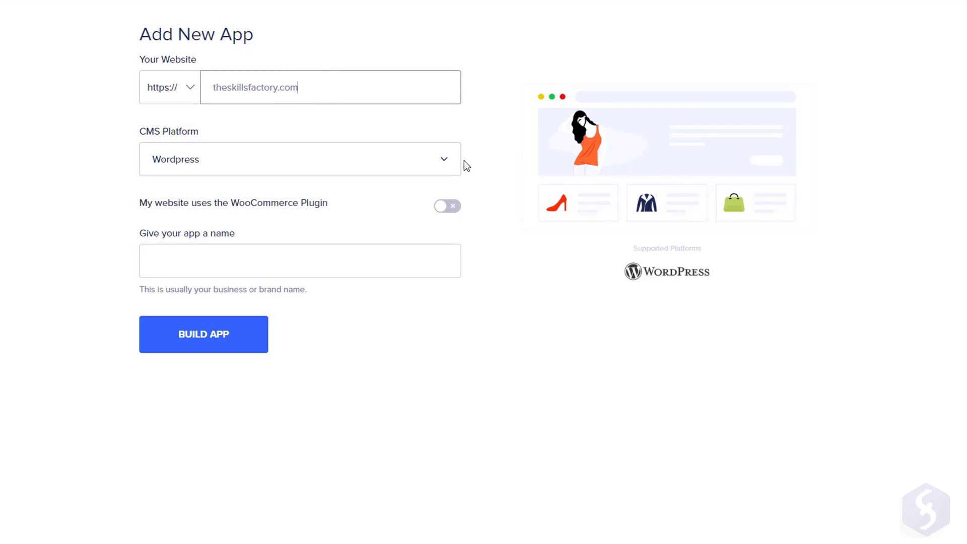
{"action": "left_click", "coordinate": [451, 161]}
{"action": "left_click", "coordinate": [452, 161]}
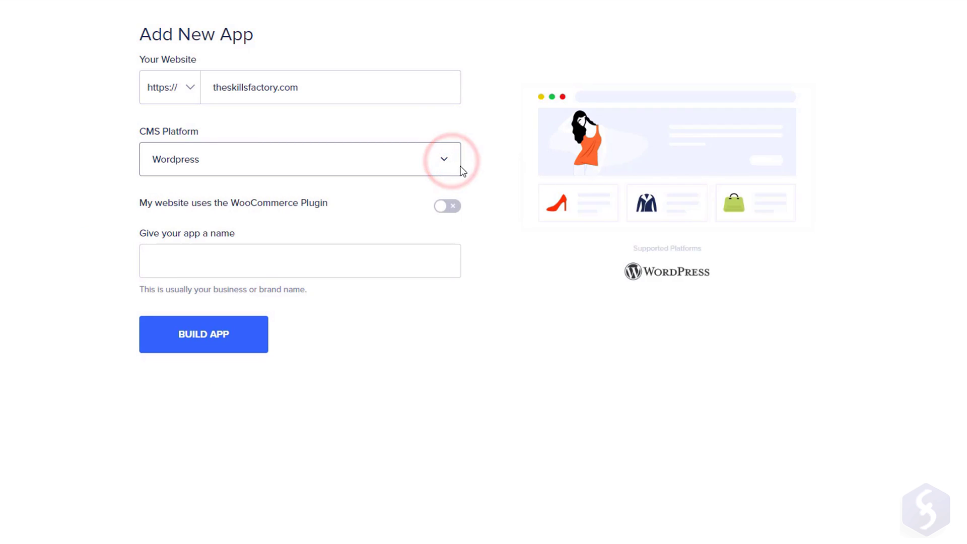
{"action": "left_click", "coordinate": [446, 262]}
{"action": "type", "text": "The Skills Factory"}
{"action": "left_click", "coordinate": [509, 326]}
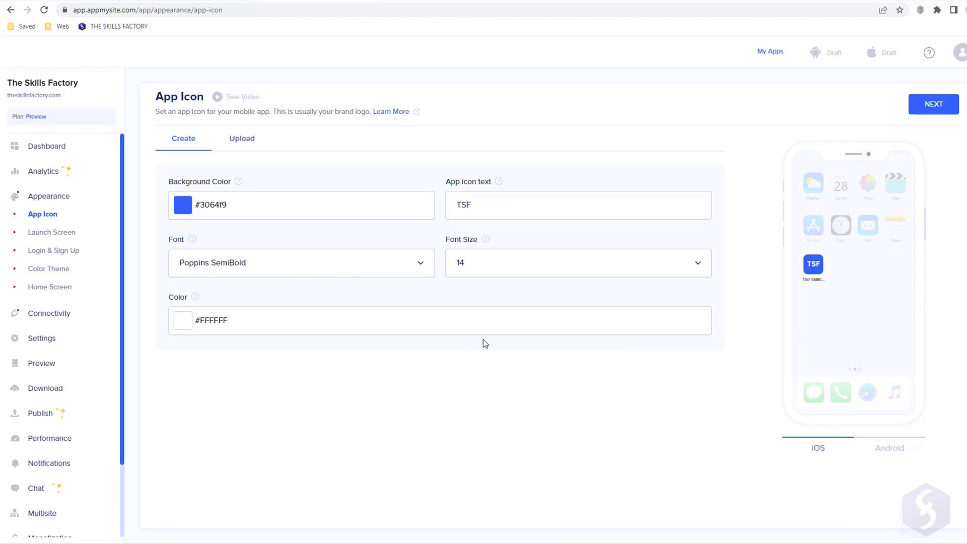
Step: Try the generated icon with Arial font and red text colour
{"action": "left_click", "coordinate": [285, 216]}
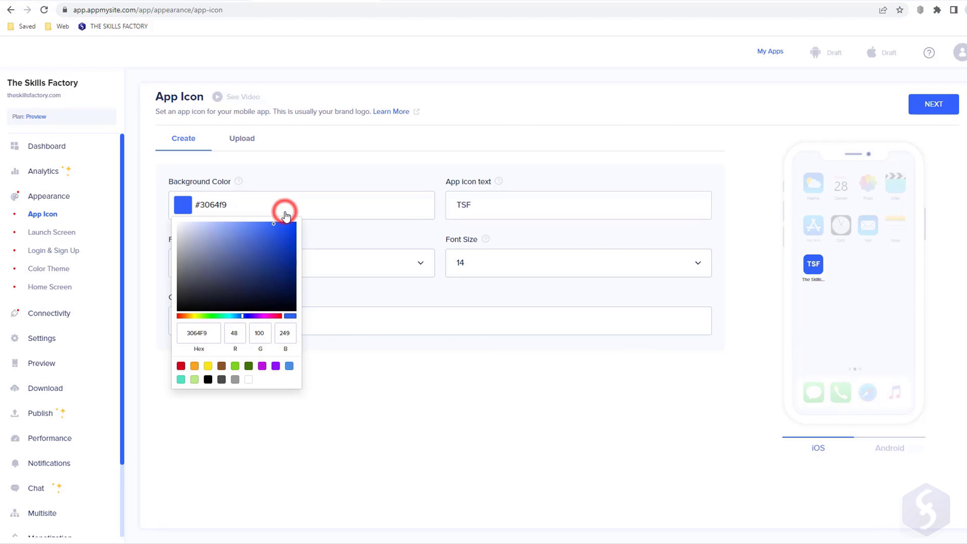
{"action": "left_click", "coordinate": [419, 261]}
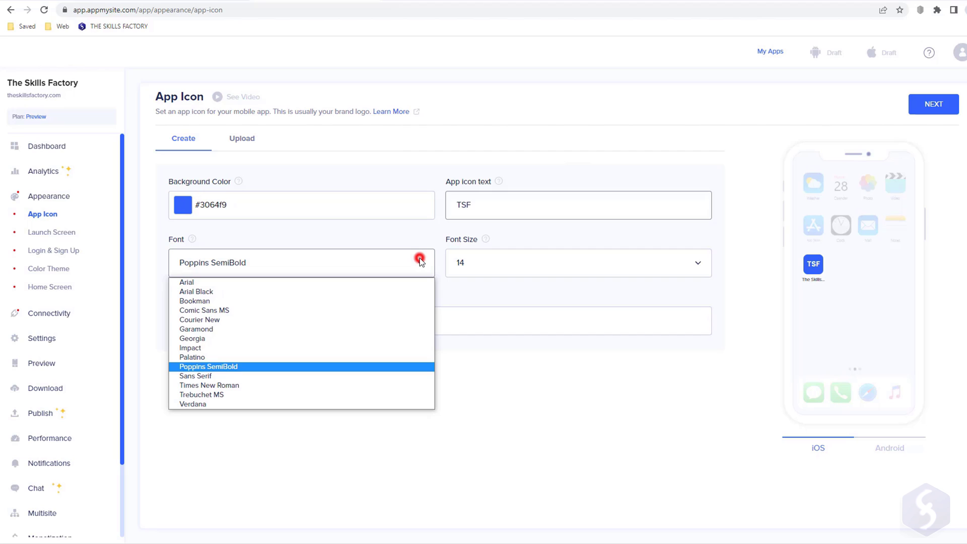
{"action": "left_click", "coordinate": [225, 283]}
{"action": "left_click", "coordinate": [224, 322]}
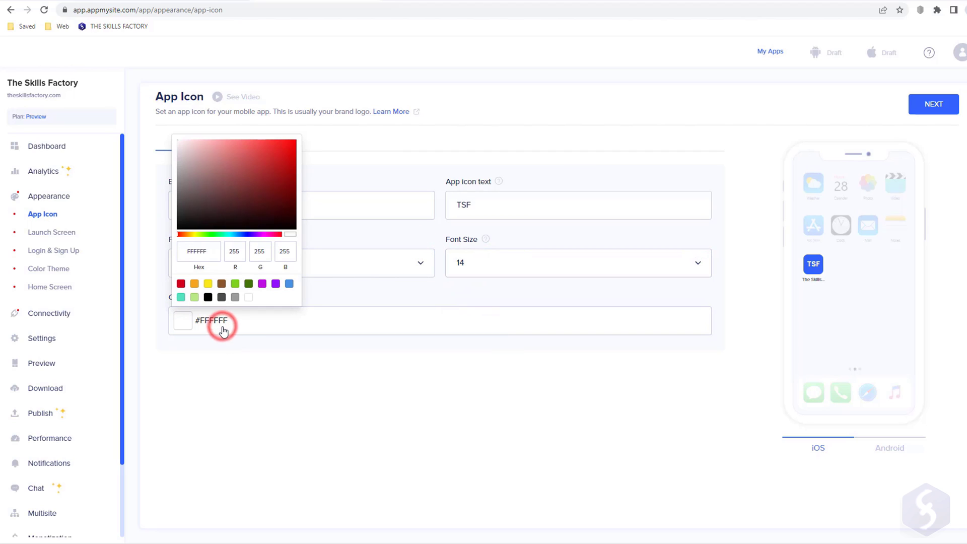
{"action": "left_click", "coordinate": [181, 284]}
Step: Upload Logo2.jpg as the app icon and crop and save it
{"action": "left_click", "coordinate": [238, 139]}
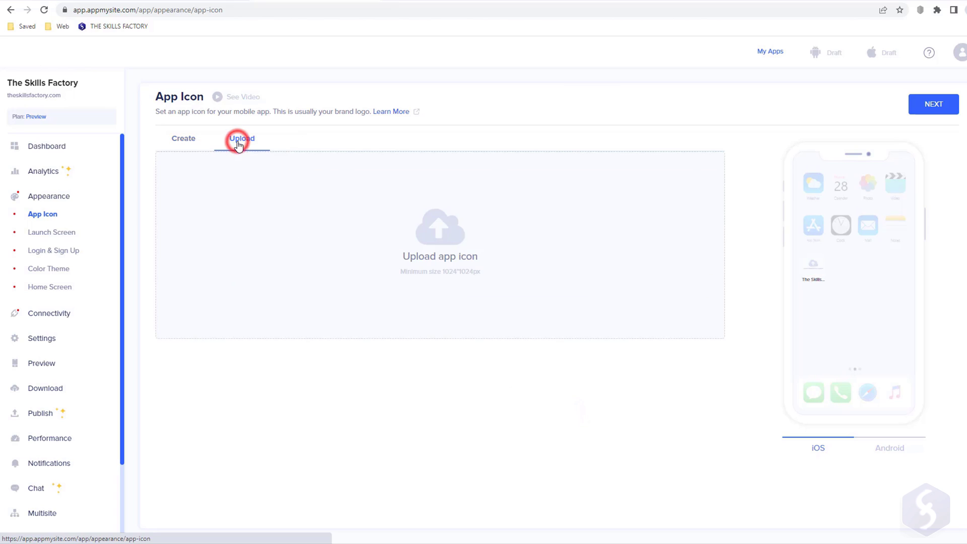
{"action": "left_click", "coordinate": [475, 247]}
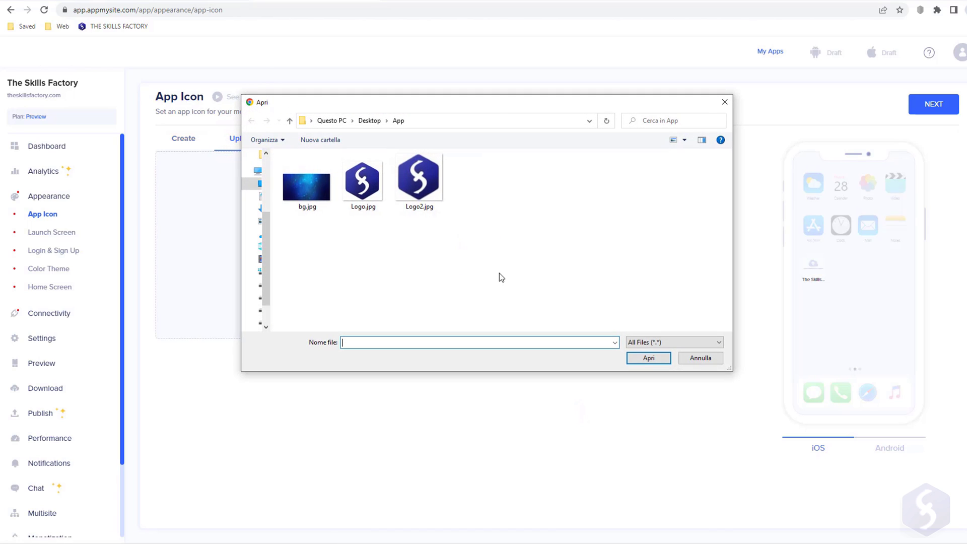
{"action": "double_click", "coordinate": [426, 180]}
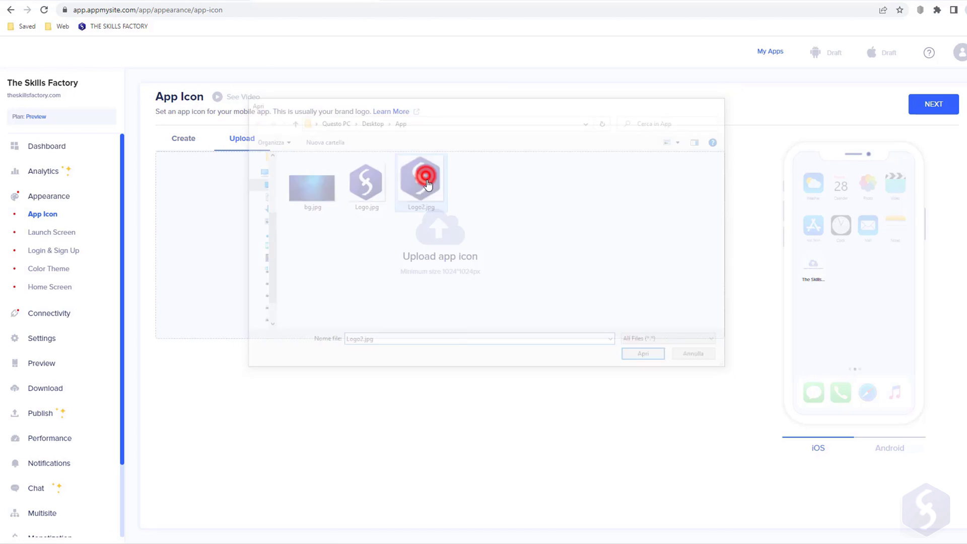
{"action": "left_click", "coordinate": [654, 390]}
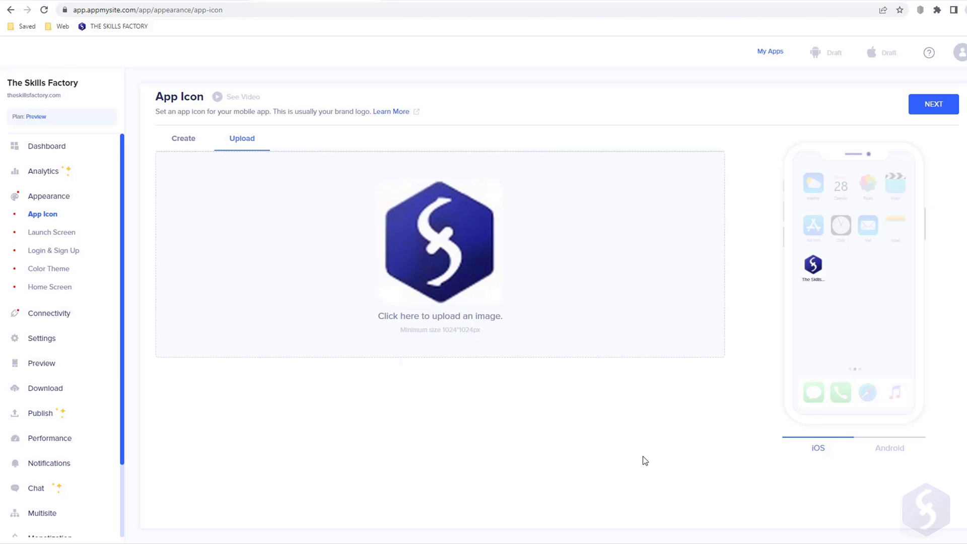
Step: Set the launch screen background to the blue circuit image from the image library
{"action": "left_click", "coordinate": [938, 105]}
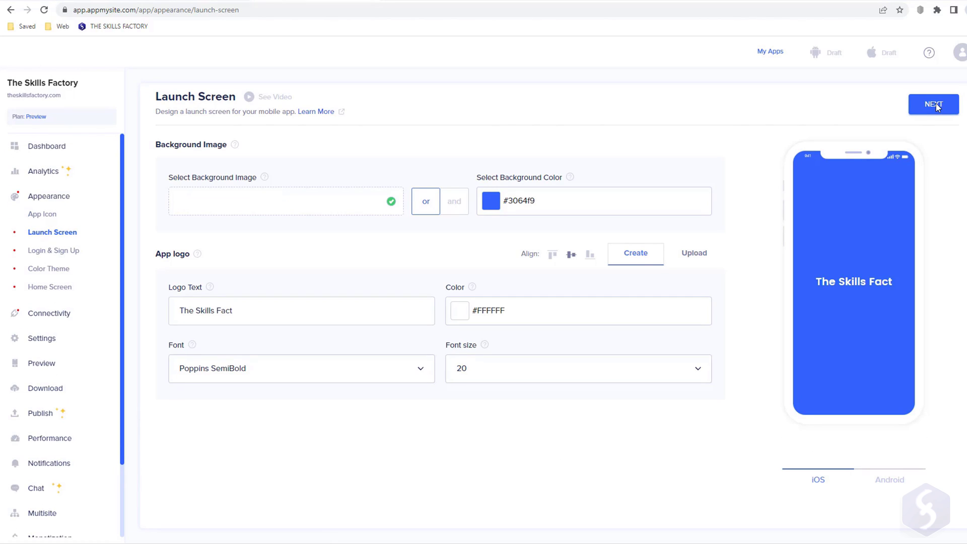
{"action": "left_click", "coordinate": [357, 209]}
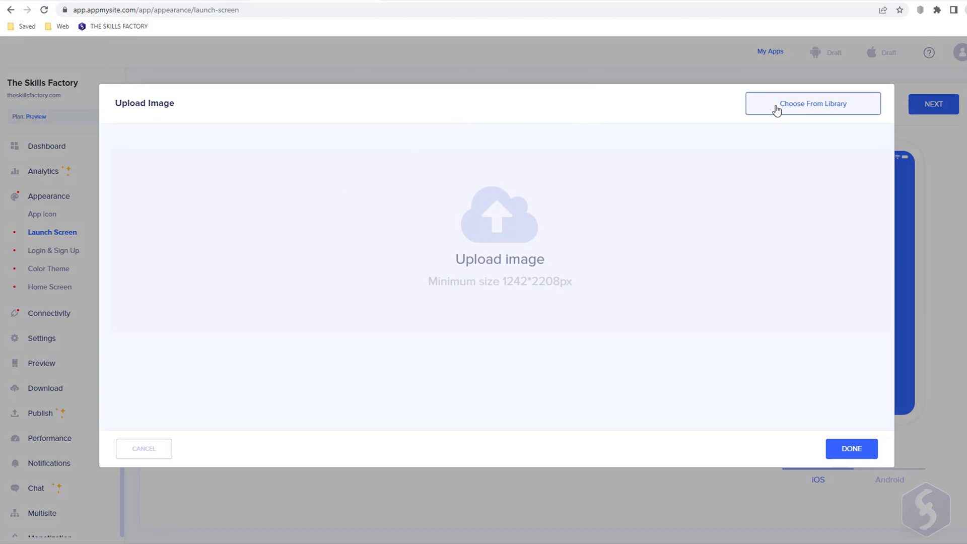
{"action": "left_click", "coordinate": [795, 106]}
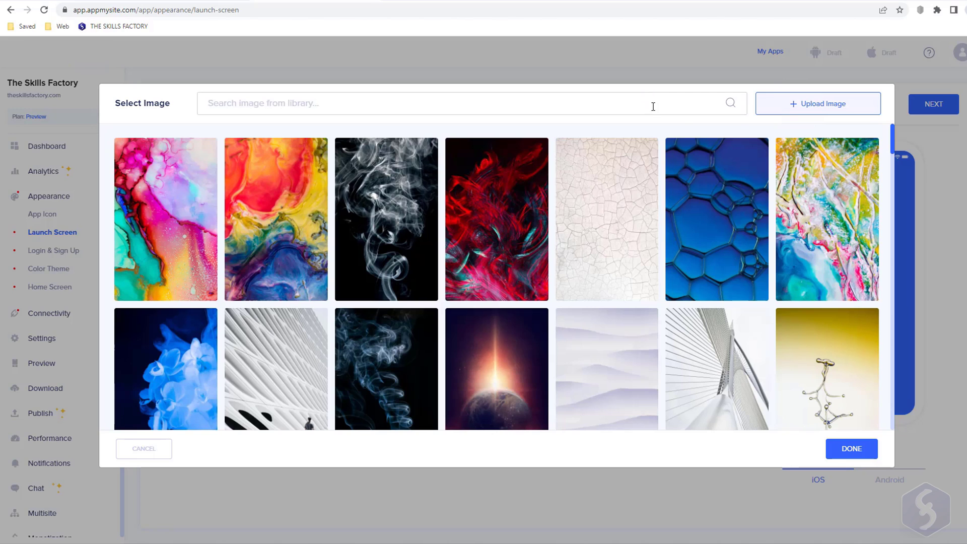
{"action": "scroll", "coordinate": [752, 195], "scroll_direction": "down", "scroll_amount": 3}
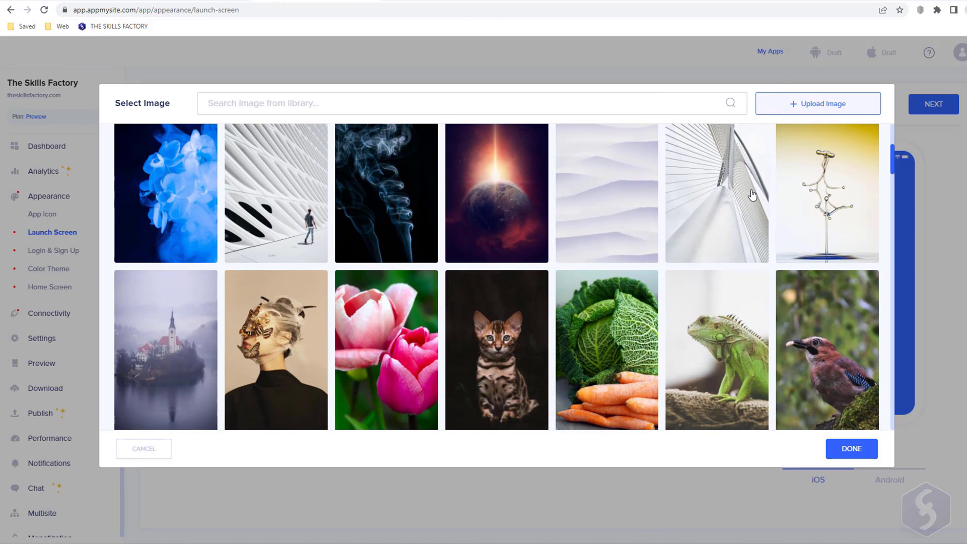
{"action": "scroll", "coordinate": [752, 195], "scroll_direction": "down", "scroll_amount": 4}
{"action": "left_click", "coordinate": [805, 107]}
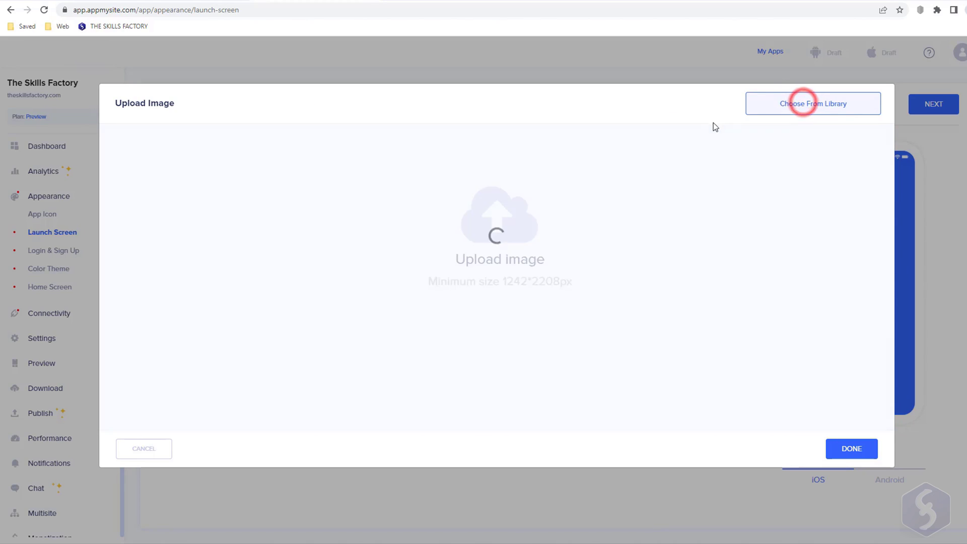
{"action": "left_click", "coordinate": [529, 254]}
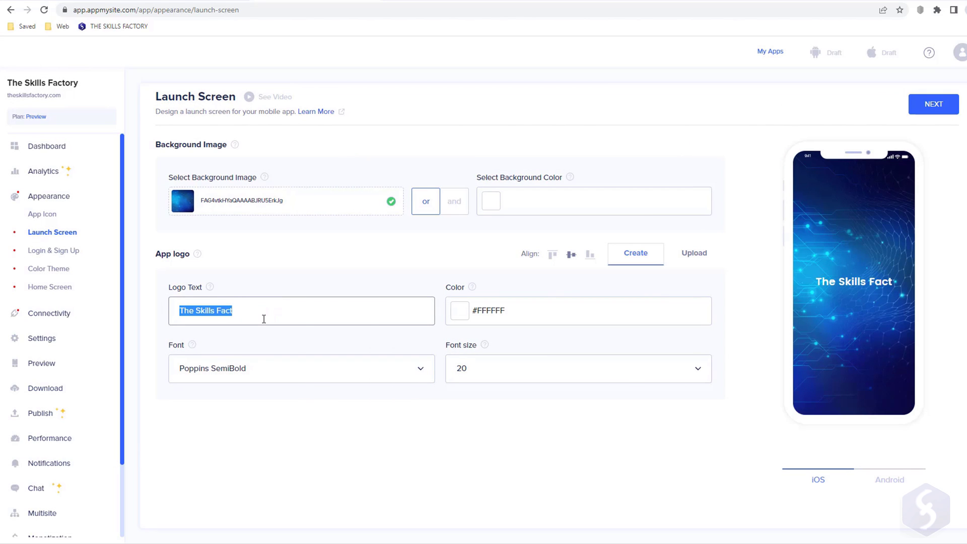
Step: Change the launch screen logo text to 'Skills Factory' at font size 22 and save
{"action": "type", "text": "Skills Factory"}
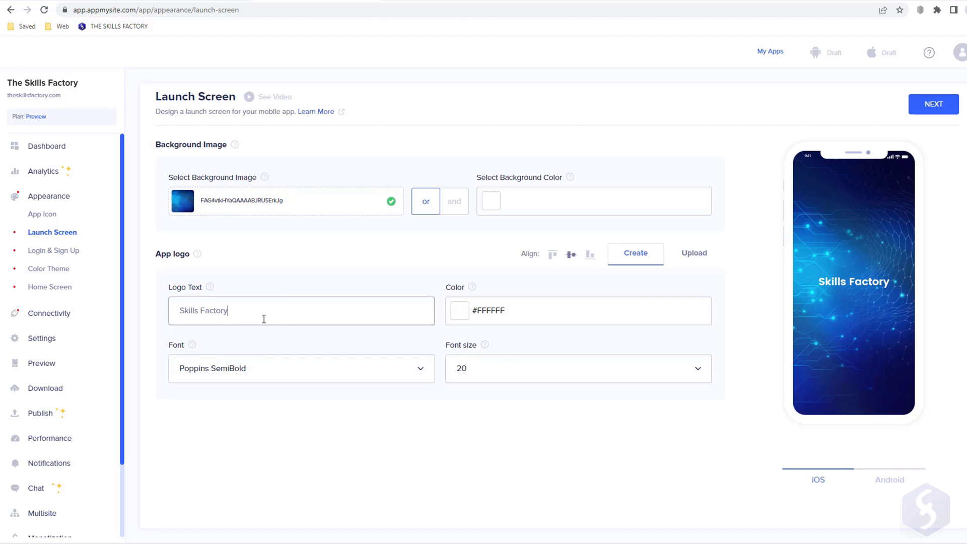
{"action": "left_click", "coordinate": [336, 374]}
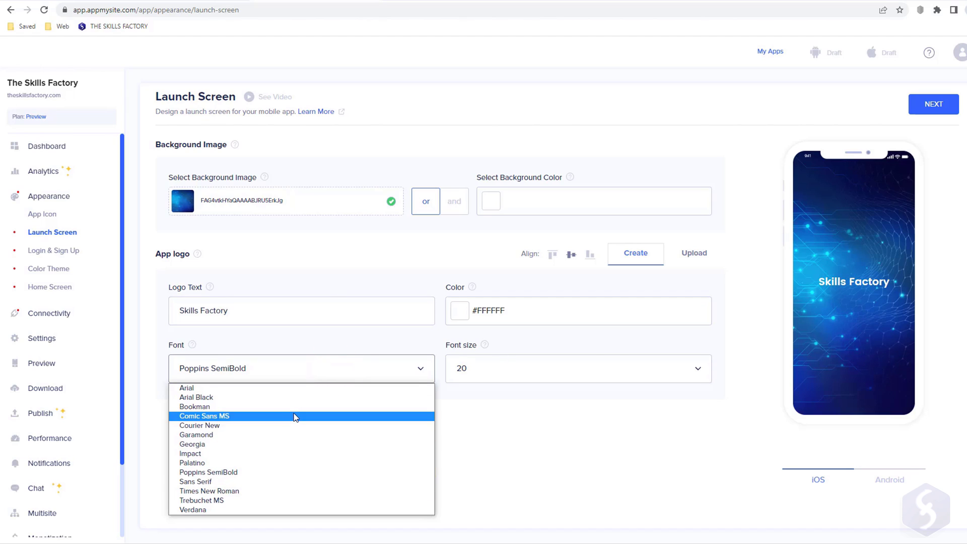
{"action": "left_click", "coordinate": [481, 368]}
{"action": "left_click", "coordinate": [481, 427]}
{"action": "left_click", "coordinate": [947, 113]}
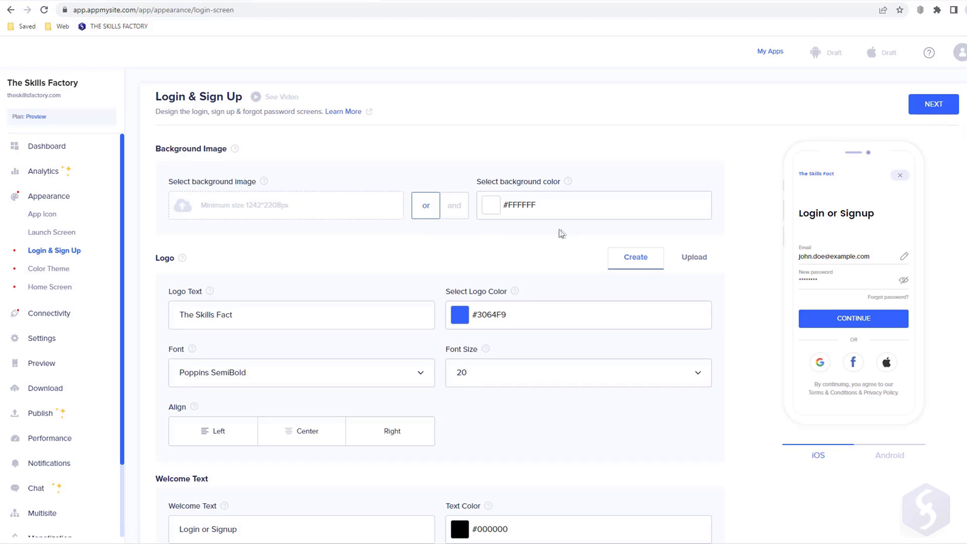
Step: Replace the login logo text with 'Skills Factory', set font size 22, and centre-align it
{"action": "scroll", "coordinate": [403, 235], "scroll_direction": "down", "scroll_amount": 2}
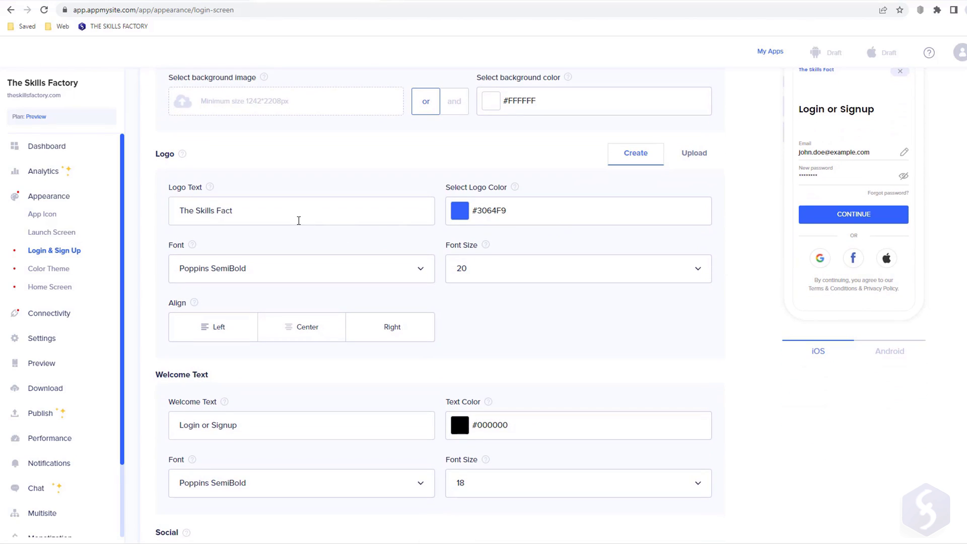
{"action": "triple_click", "coordinate": [252, 209]}
{"action": "type", "text": "Skills"}
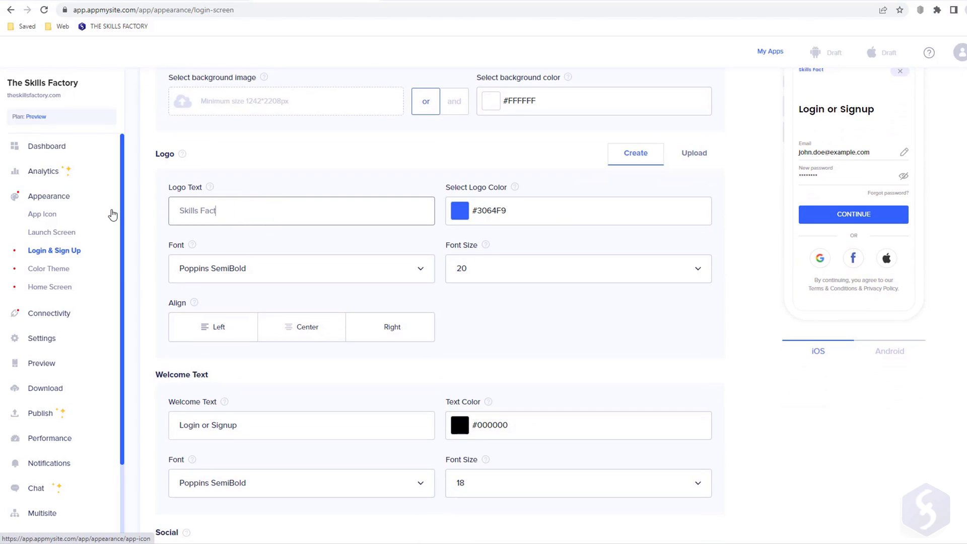
{"action": "scroll", "coordinate": [576, 342], "scroll_direction": "up", "scroll_amount": 1}
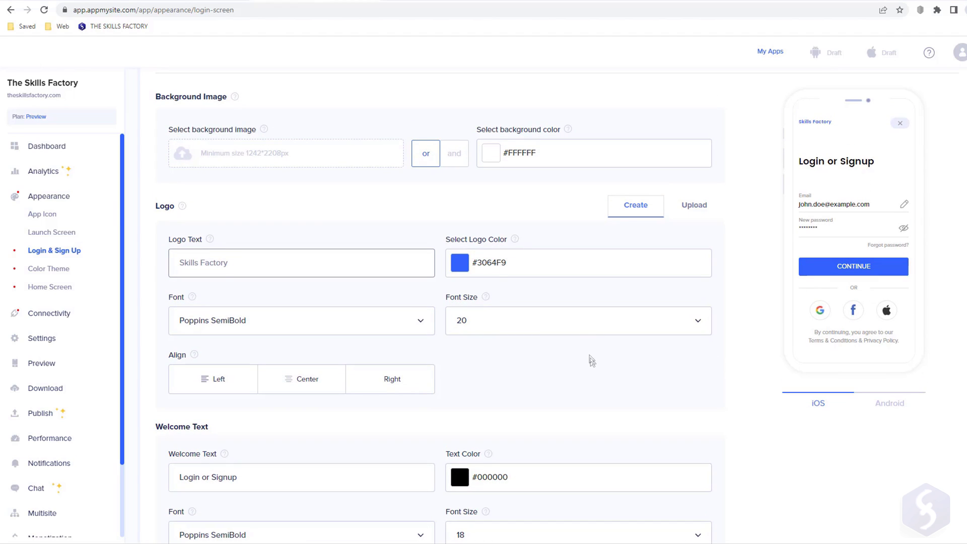
{"action": "left_click", "coordinate": [510, 323]}
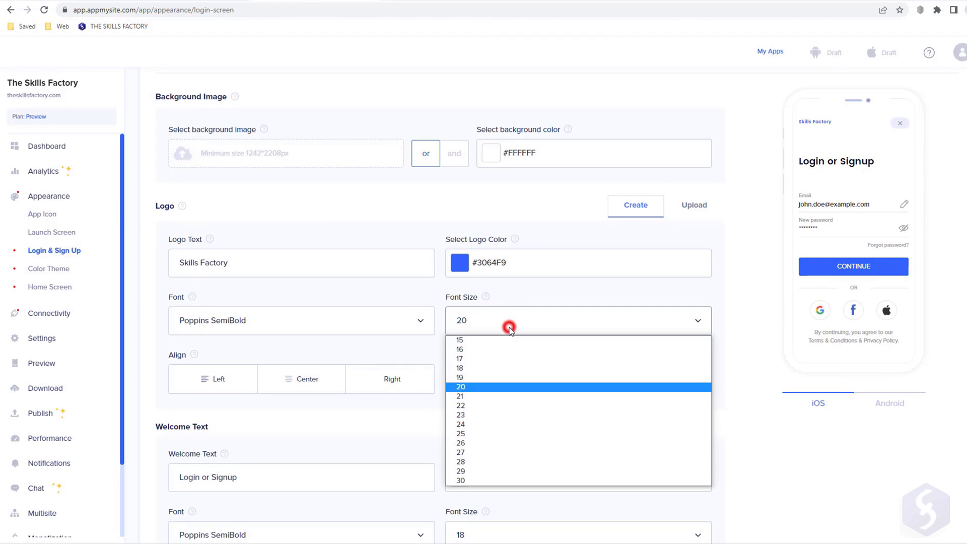
{"action": "left_click", "coordinate": [477, 411]}
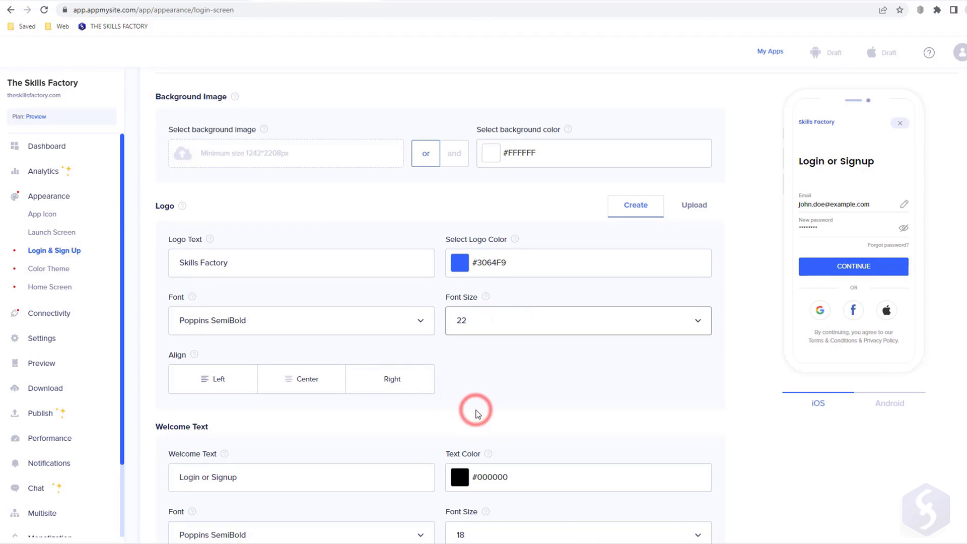
{"action": "left_click", "coordinate": [307, 382]}
{"action": "left_click", "coordinate": [400, 378]}
{"action": "left_click", "coordinate": [231, 385]}
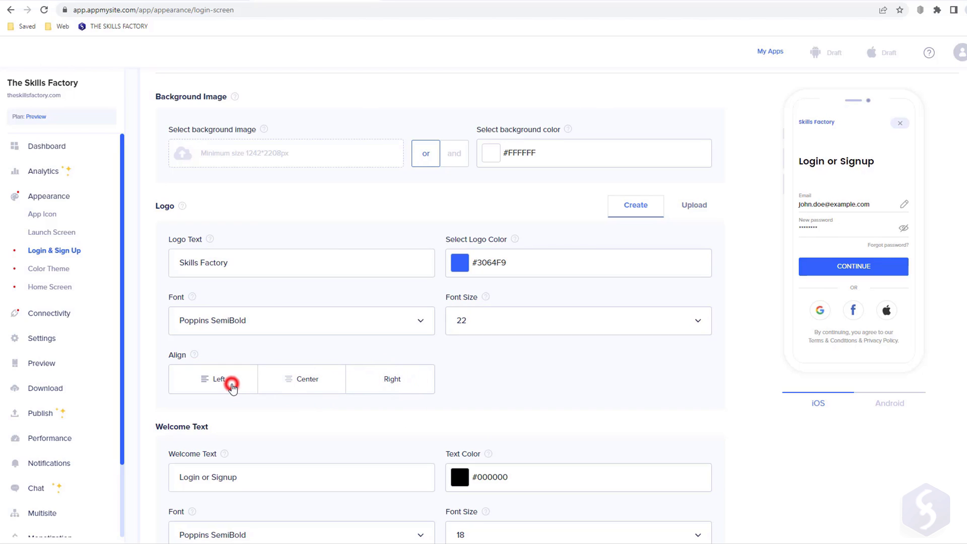
{"action": "left_click", "coordinate": [307, 382]}
{"action": "scroll", "coordinate": [589, 360], "scroll_direction": "down", "scroll_amount": 3}
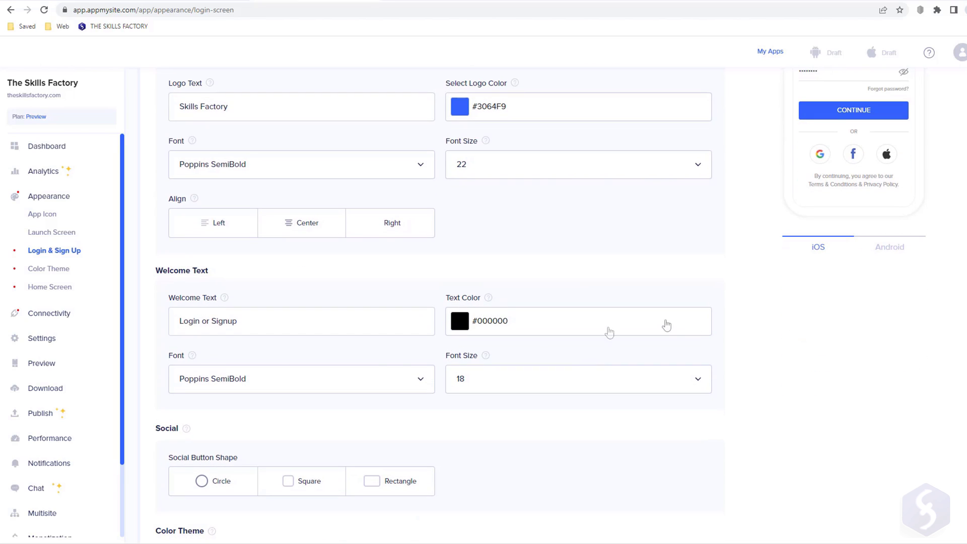
Step: Save the login screen and keep the default colour theme
{"action": "scroll", "coordinate": [573, 464], "scroll_direction": "up", "scroll_amount": 5}
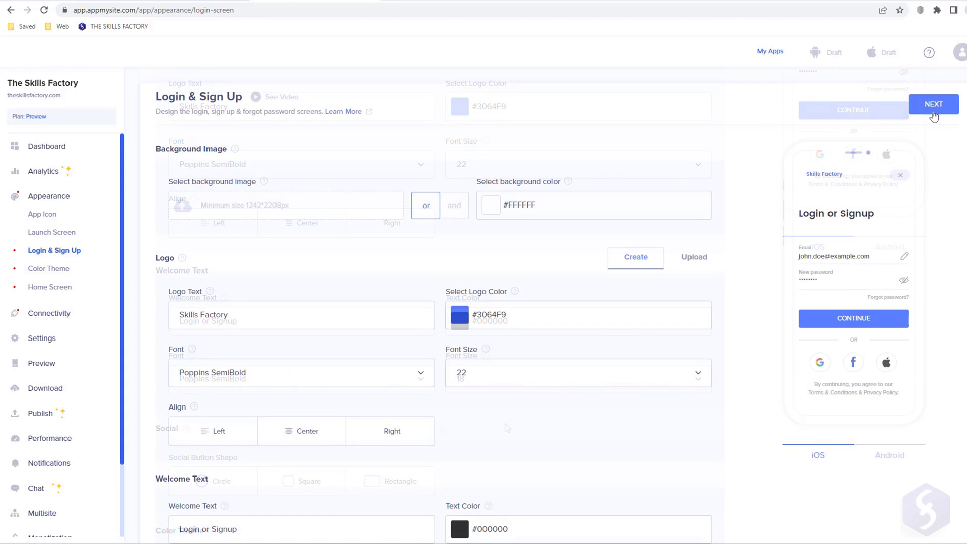
{"action": "left_click", "coordinate": [933, 108]}
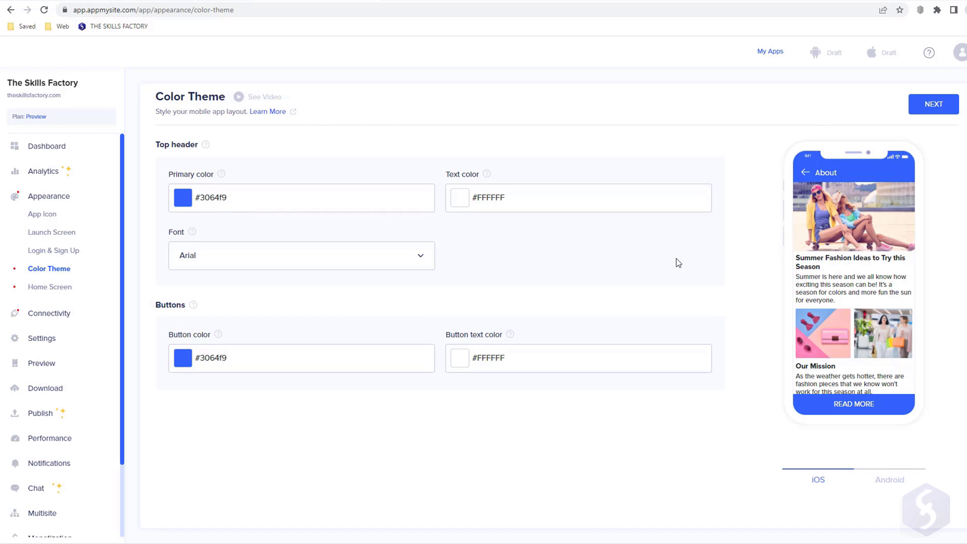
{"action": "left_click", "coordinate": [934, 107]}
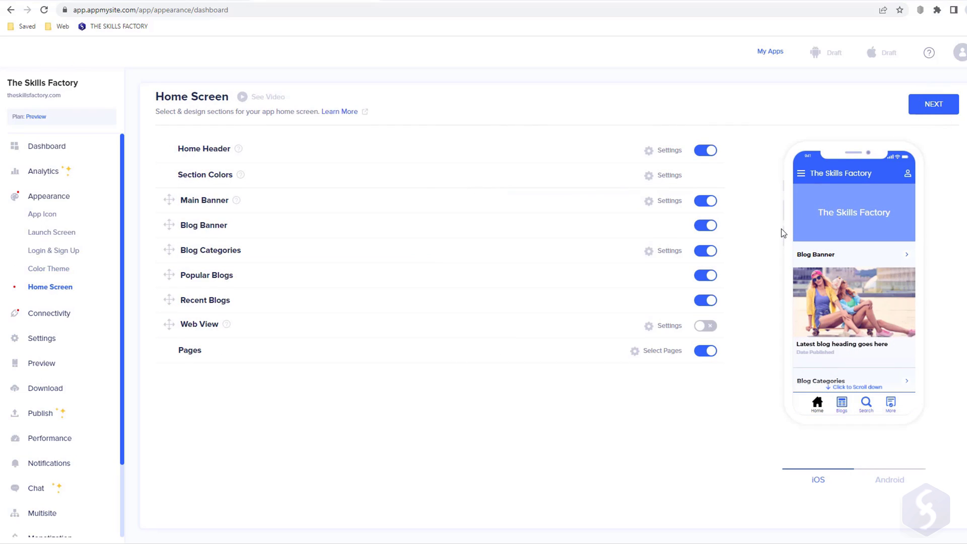
Step: Adjust the home screen header and section colour settings, then save the home screen design
{"action": "left_click", "coordinate": [712, 151]}
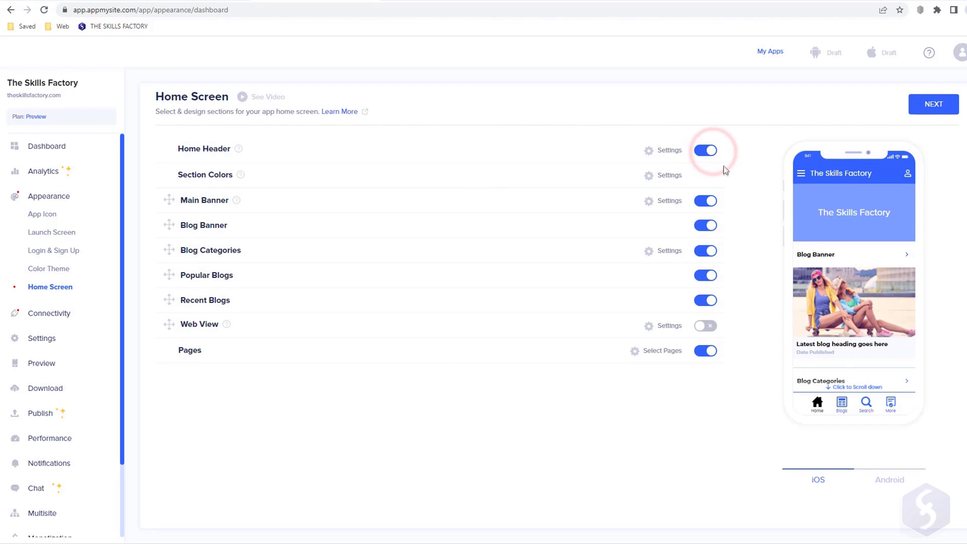
{"action": "left_click", "coordinate": [652, 151]}
{"action": "left_click", "coordinate": [652, 150]}
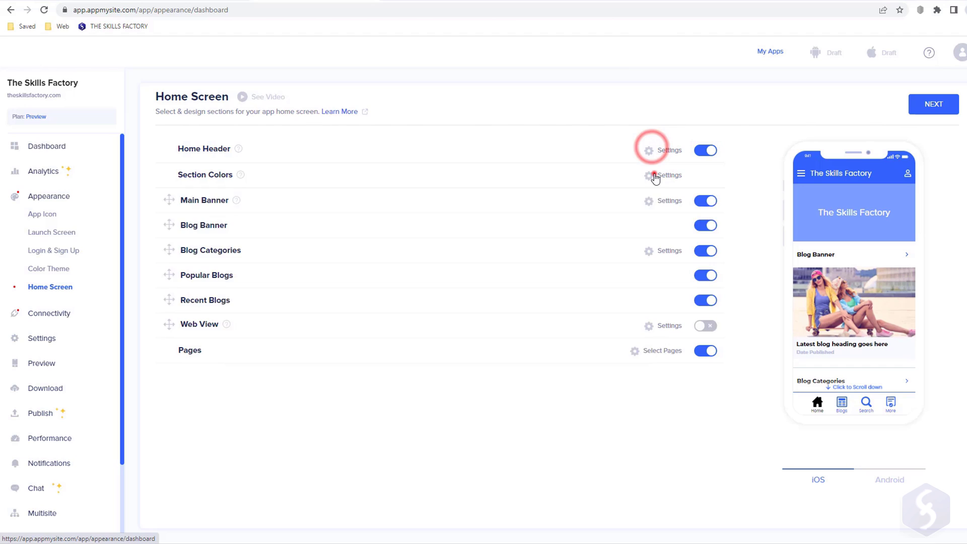
{"action": "left_click", "coordinate": [655, 175]}
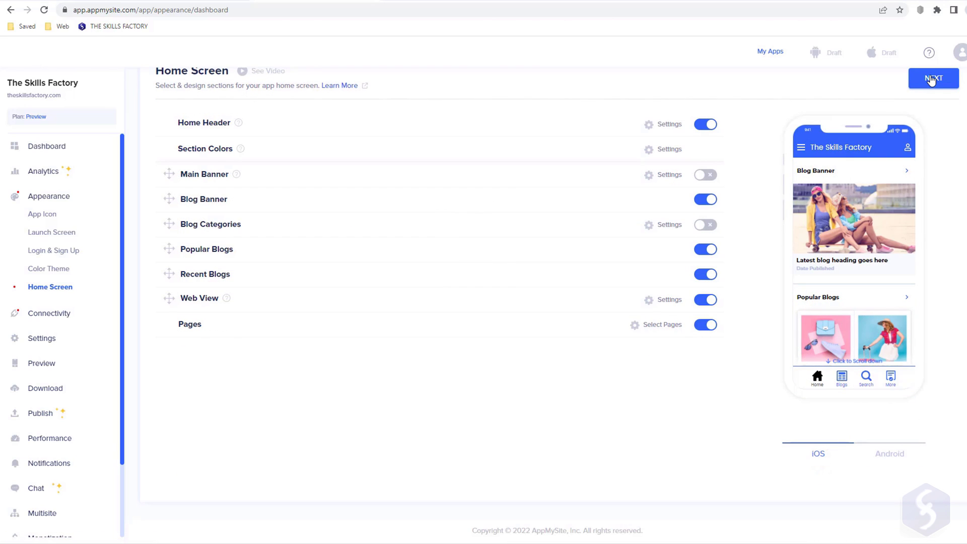
{"action": "left_click", "coordinate": [932, 80]}
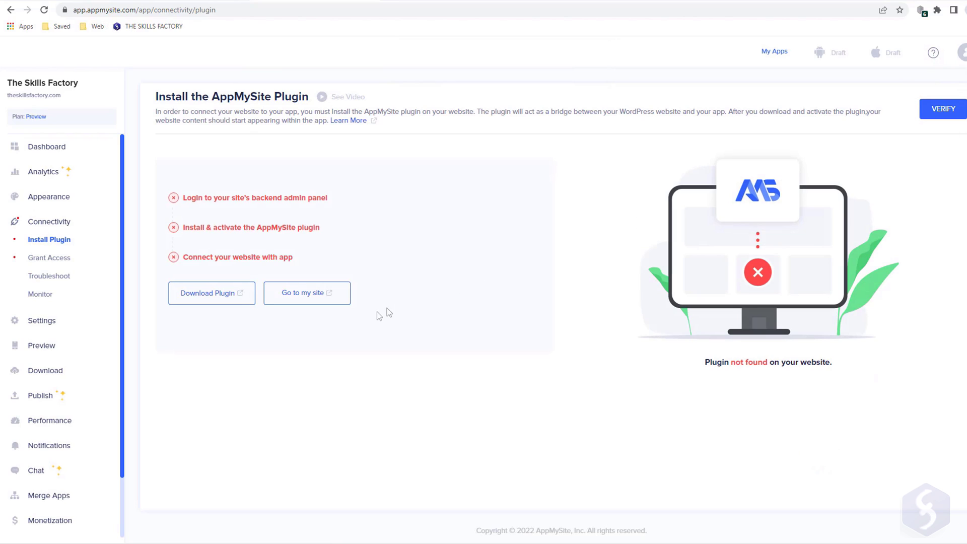
Step: Go to the WordPress site to install the AppMySite plugin
{"action": "left_click", "coordinate": [316, 300]}
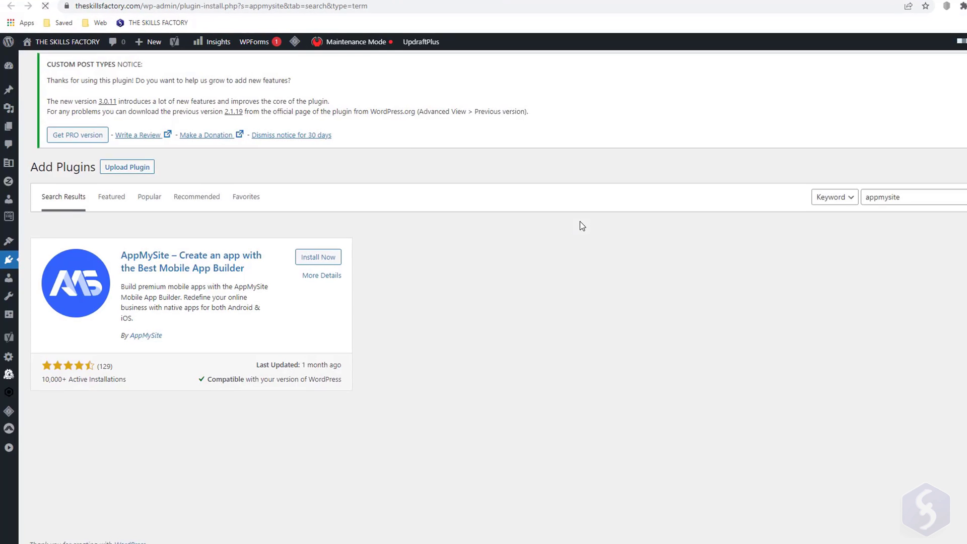
Step: Install the AppMySite plugin from the WordPress plugin search results
{"action": "left_click", "coordinate": [431, 289]}
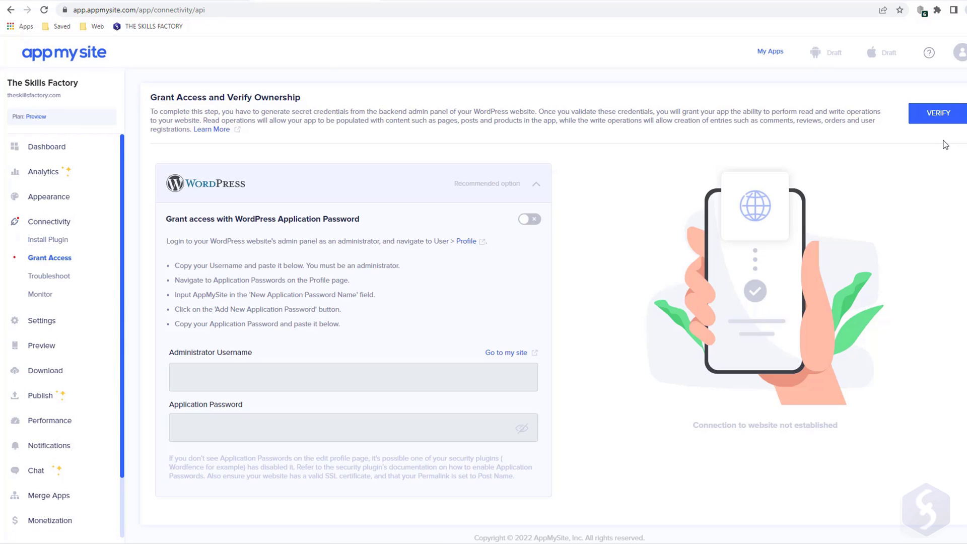
Step: Grant access with username 'admin' and the pasted application password, then verify
{"action": "left_click", "coordinate": [527, 219]}
{"action": "left_click", "coordinate": [297, 378]}
{"action": "type", "text": "admin"}
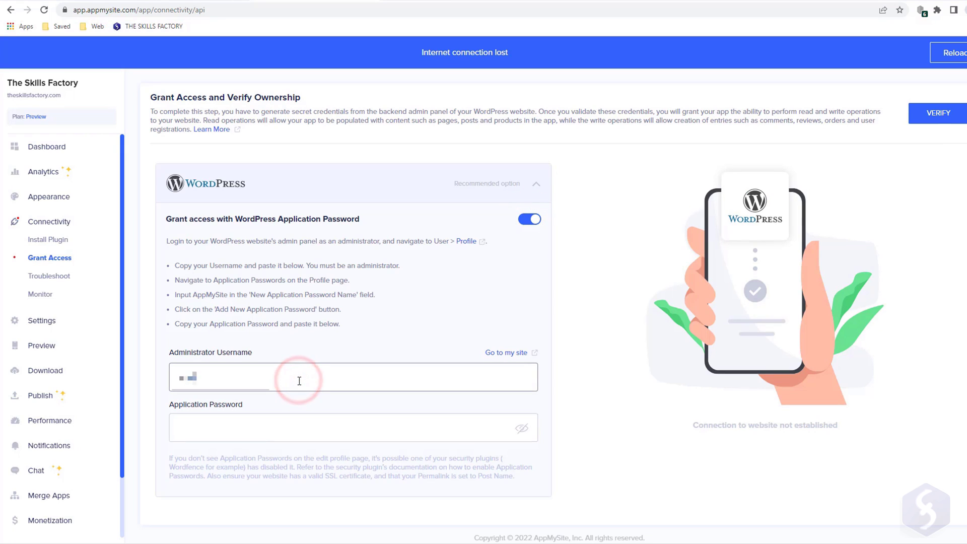
{"action": "left_click", "coordinate": [345, 426]}
{"action": "key", "text": "ctrl+v"}
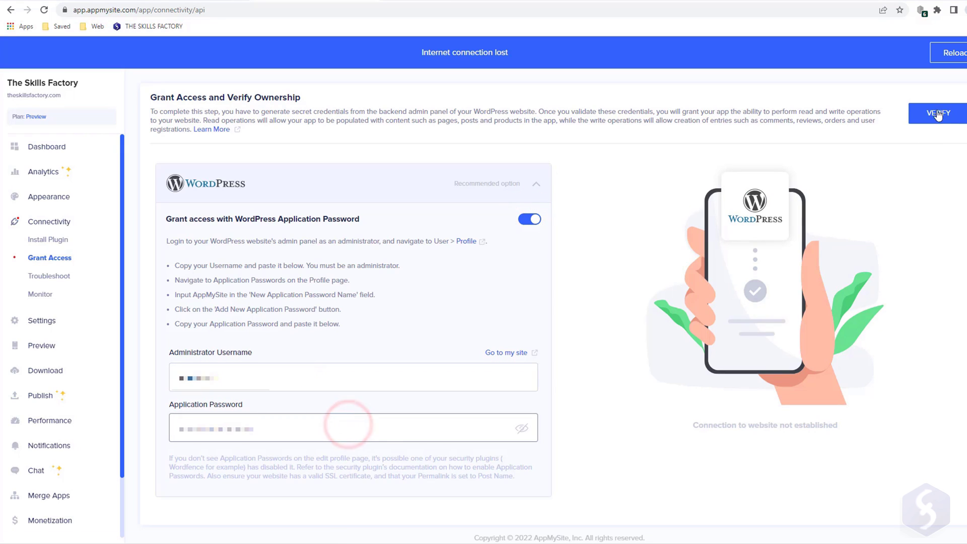
{"action": "left_click", "coordinate": [932, 113]}
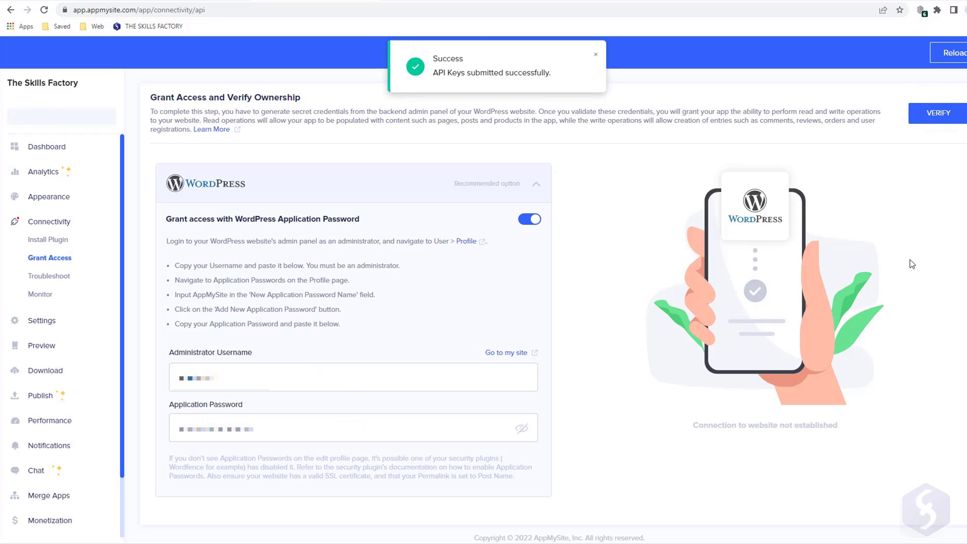
{"action": "left_click", "coordinate": [597, 56]}
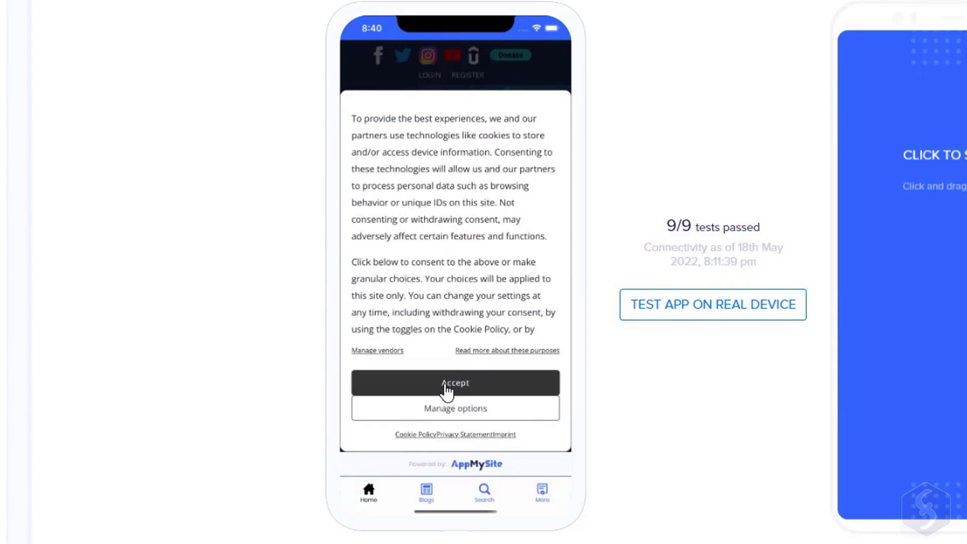
Step: Accept the preview cookie notice, scroll the iOS feed, and open Connectivity Troubleshoot
{"action": "left_click", "coordinate": [443, 391]}
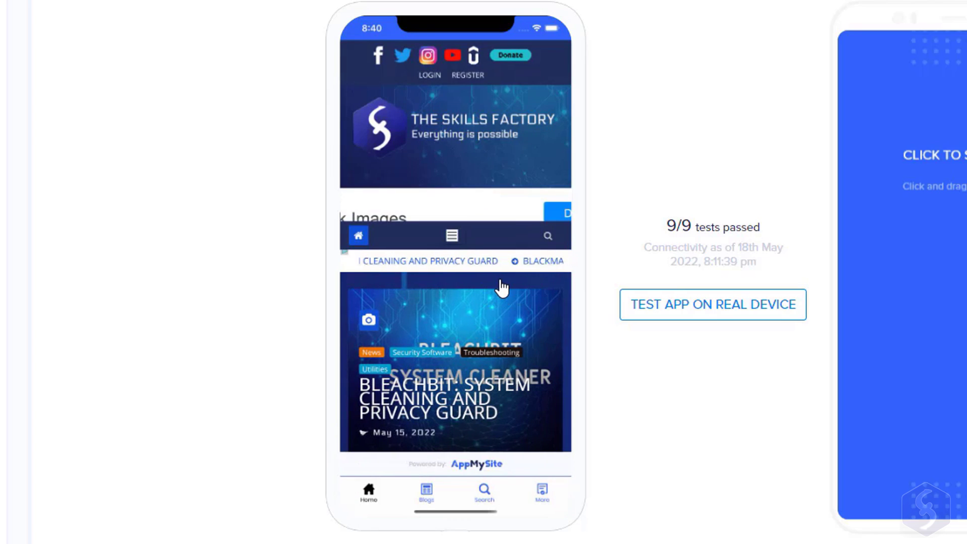
{"action": "scroll", "coordinate": [494, 182], "scroll_direction": "down", "scroll_amount": 4}
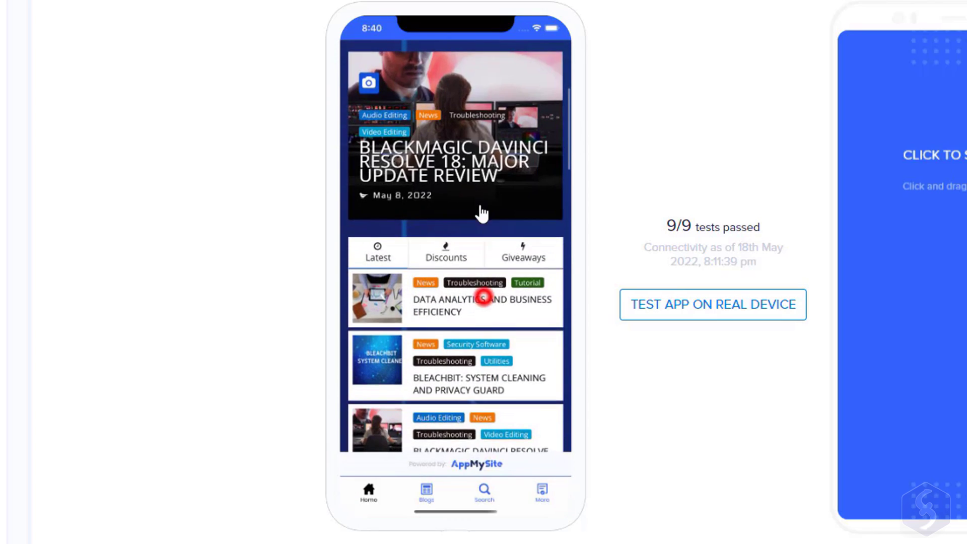
{"action": "scroll", "coordinate": [479, 210], "scroll_direction": "down", "scroll_amount": 3}
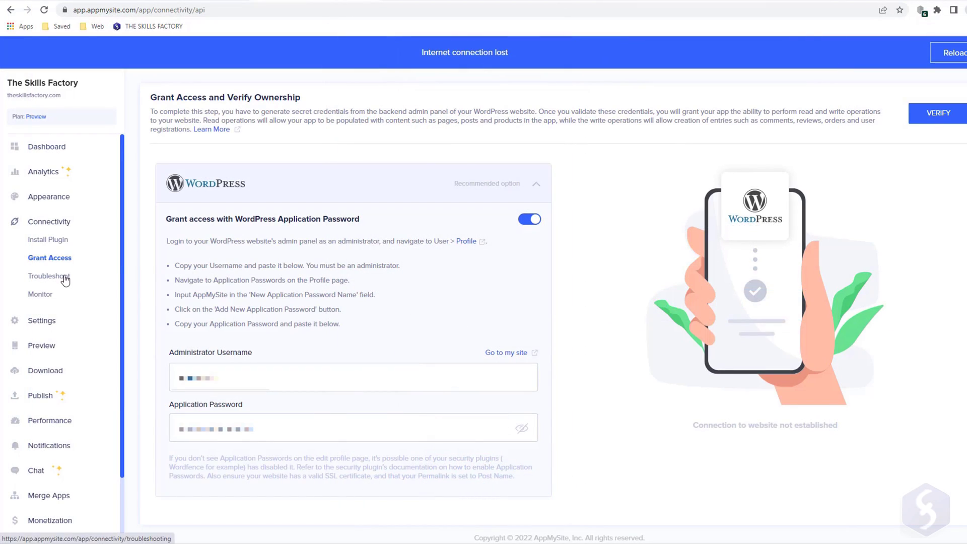
{"action": "left_click", "coordinate": [63, 276]}
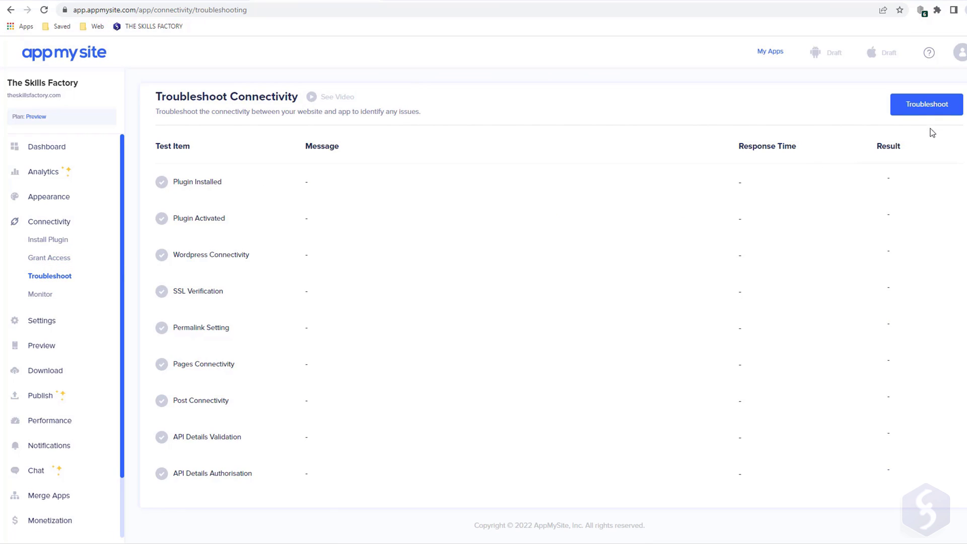
Step: Run the site-to-app connectivity tests to 9/9 passed and view the weekly Monday monitor schedule
{"action": "left_click", "coordinate": [922, 101]}
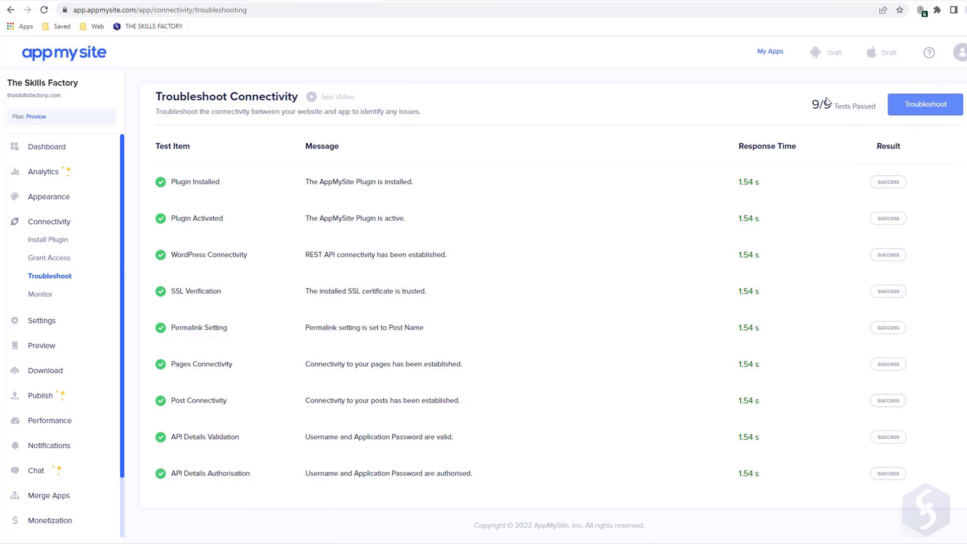
{"action": "left_click", "coordinate": [40, 294]}
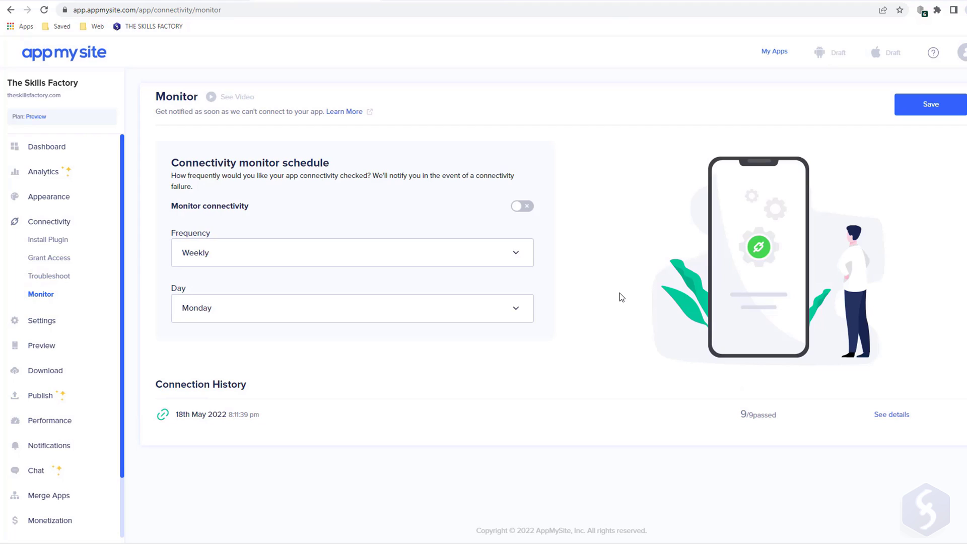
Step: Look through the General, Menu, Bottom Bar, Users, Posts, Pages and Social settings pages
{"action": "left_click", "coordinate": [57, 325]}
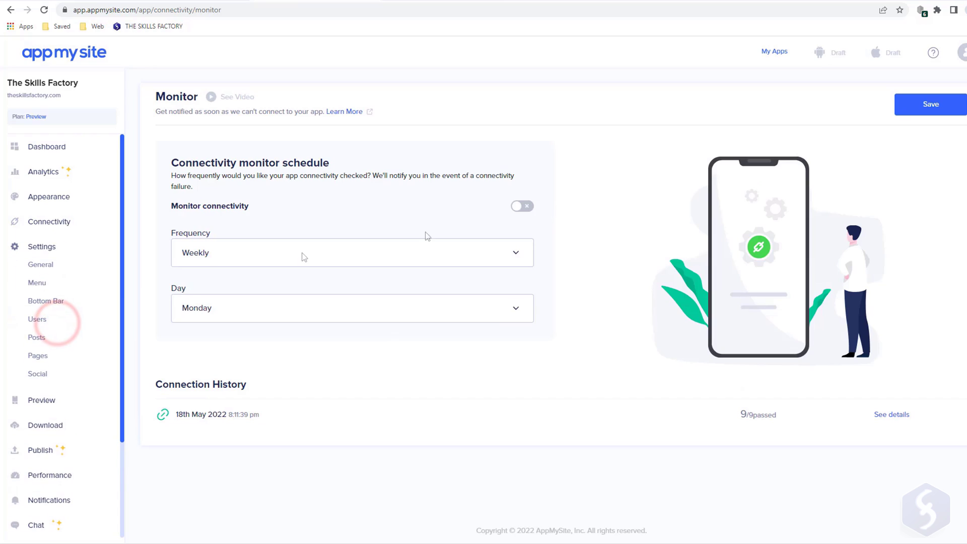
{"action": "left_click", "coordinate": [42, 265]}
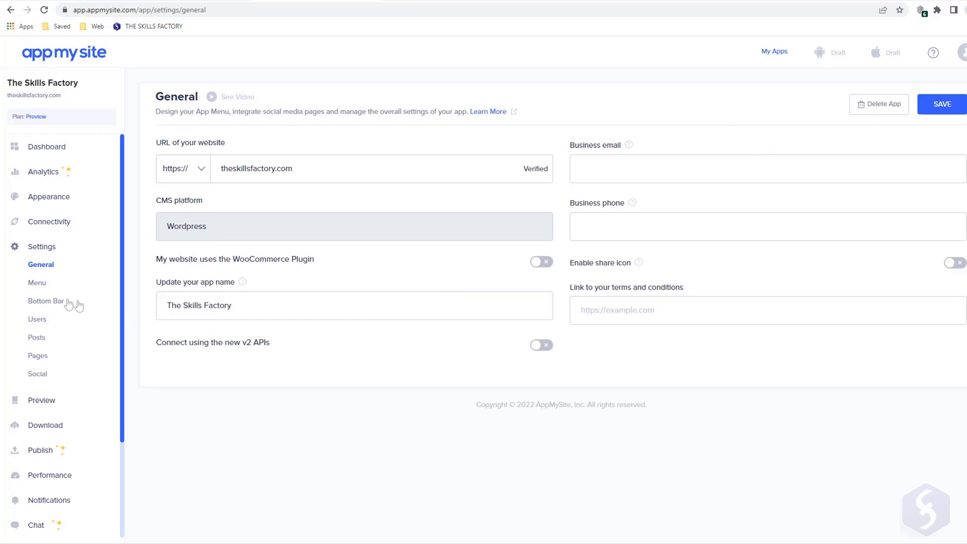
{"action": "left_click", "coordinate": [37, 289]}
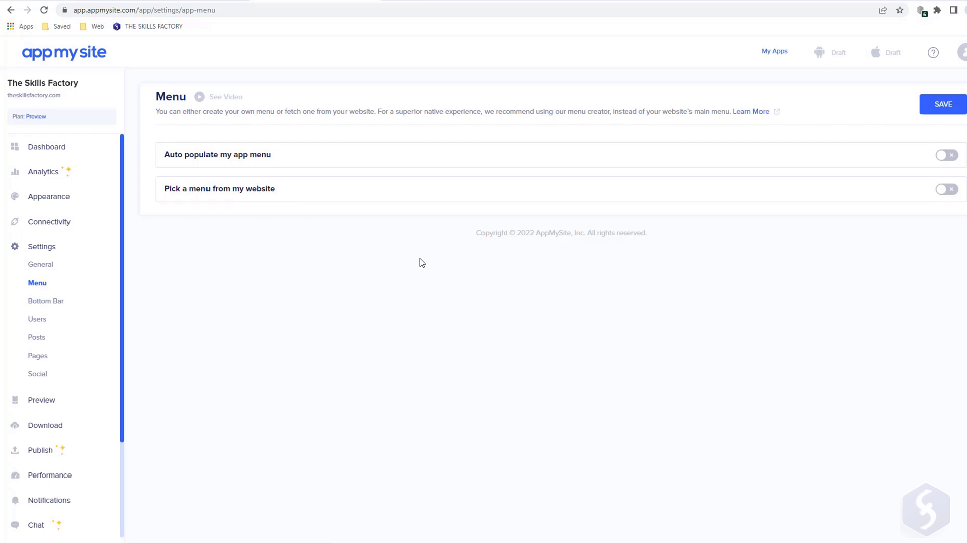
{"action": "left_click", "coordinate": [53, 301]}
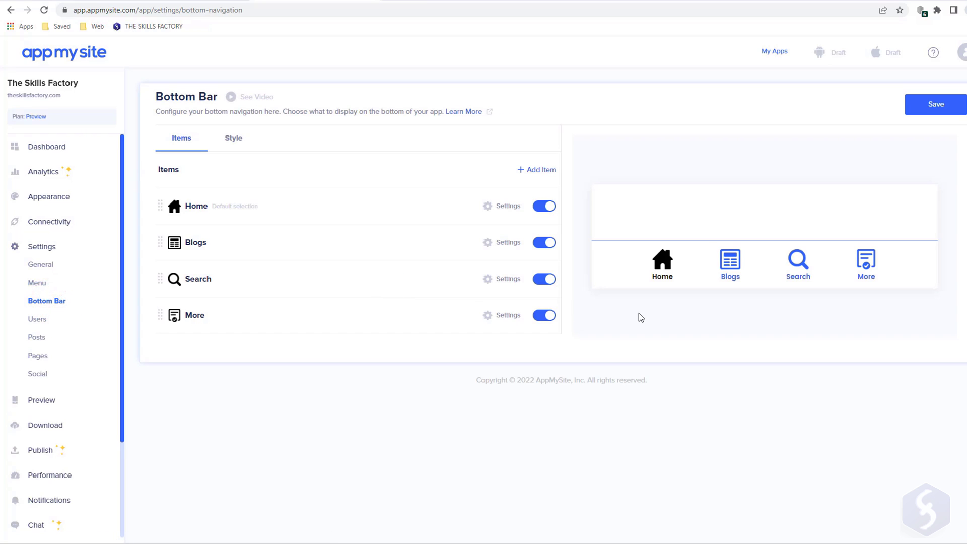
{"action": "left_click", "coordinate": [37, 319]}
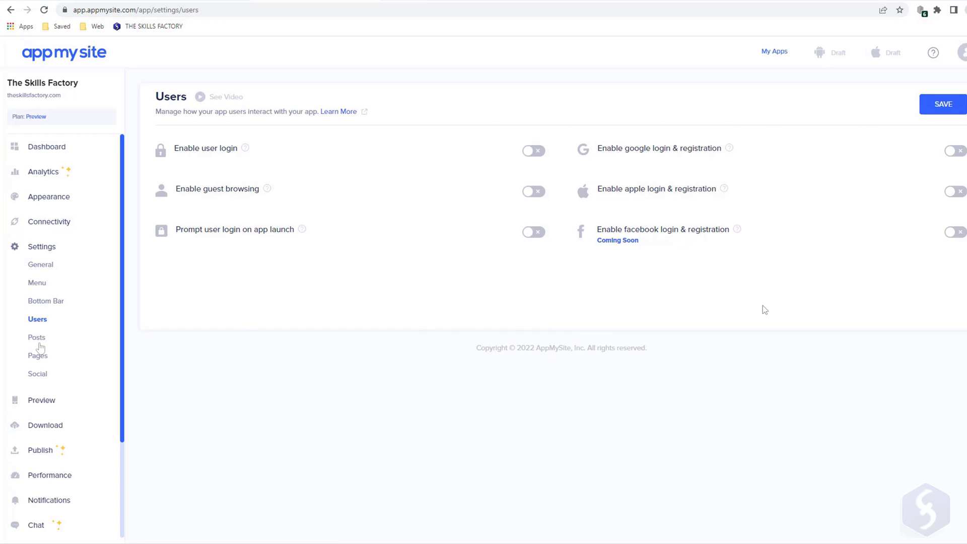
{"action": "left_click", "coordinate": [37, 337]}
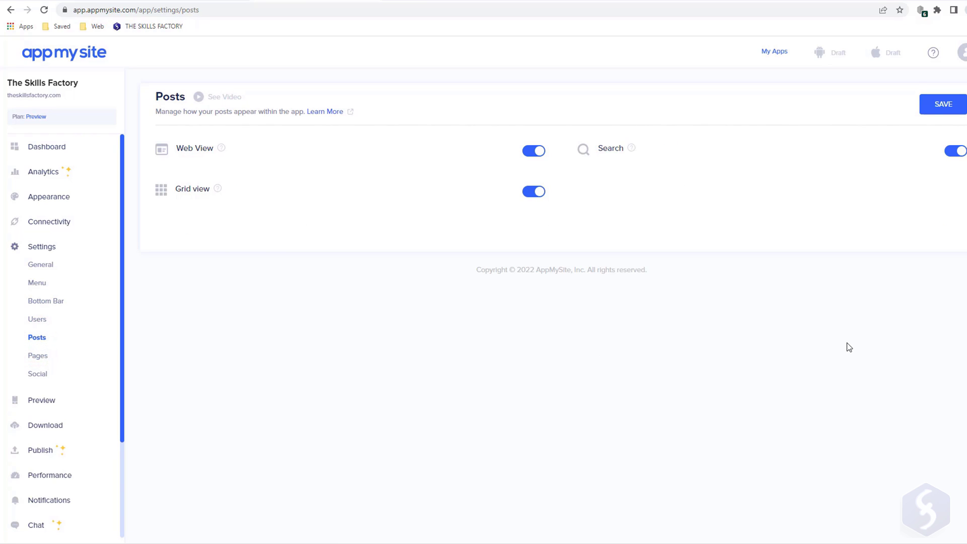
{"action": "left_click", "coordinate": [38, 356]}
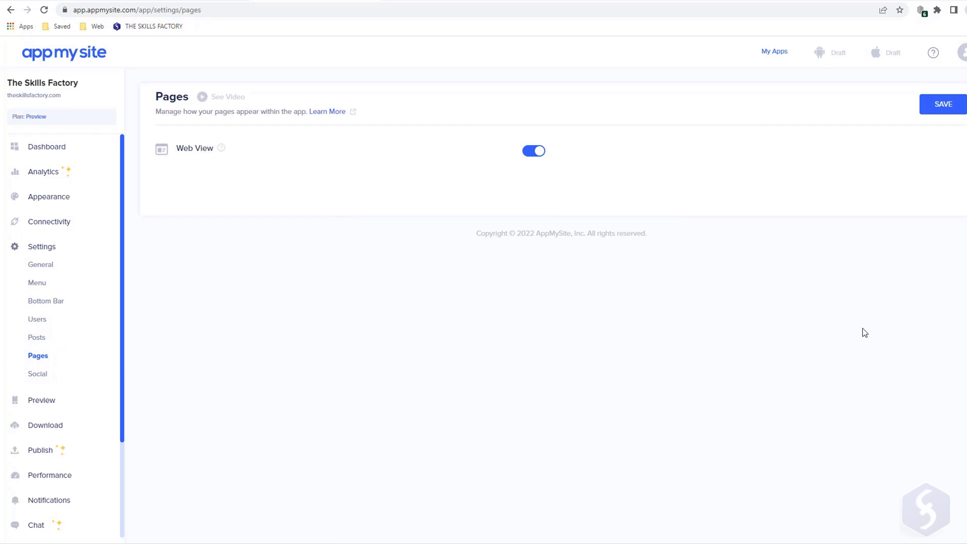
{"action": "left_click", "coordinate": [56, 376]}
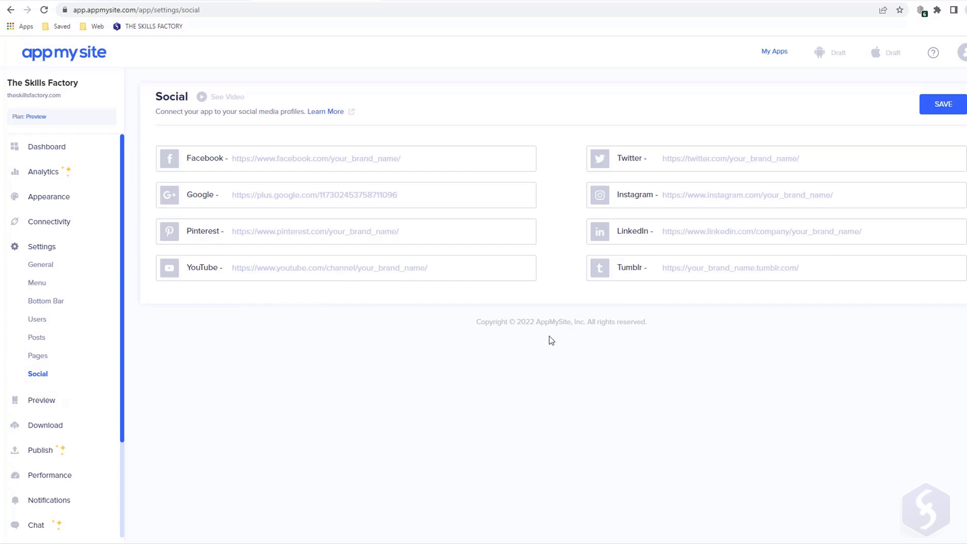
Step: Paste a Facebook page URL into the Social profile link field and select it
{"action": "left_click", "coordinate": [358, 162]}
{"action": "type", "text": "https://www.facebook.com/SkillsBai"}
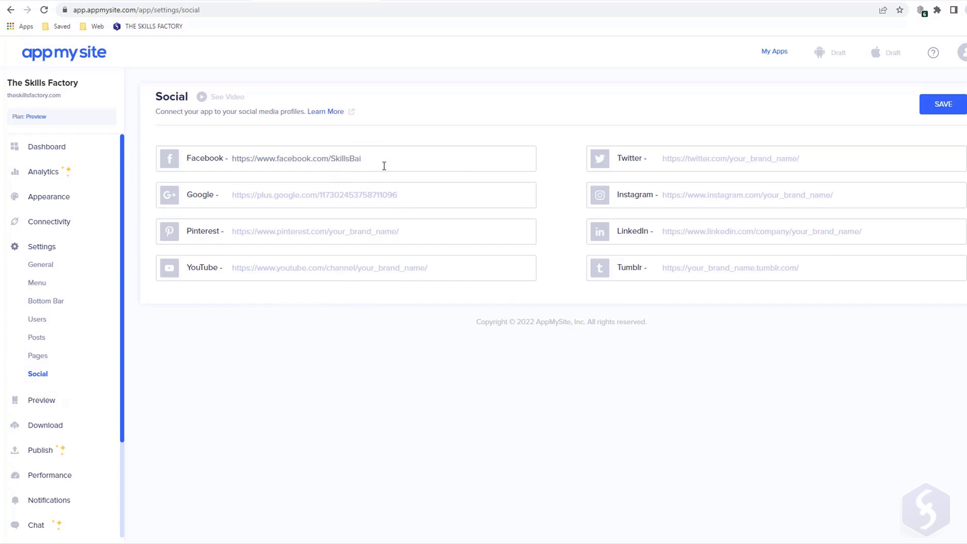
{"action": "triple_click", "coordinate": [438, 161]}
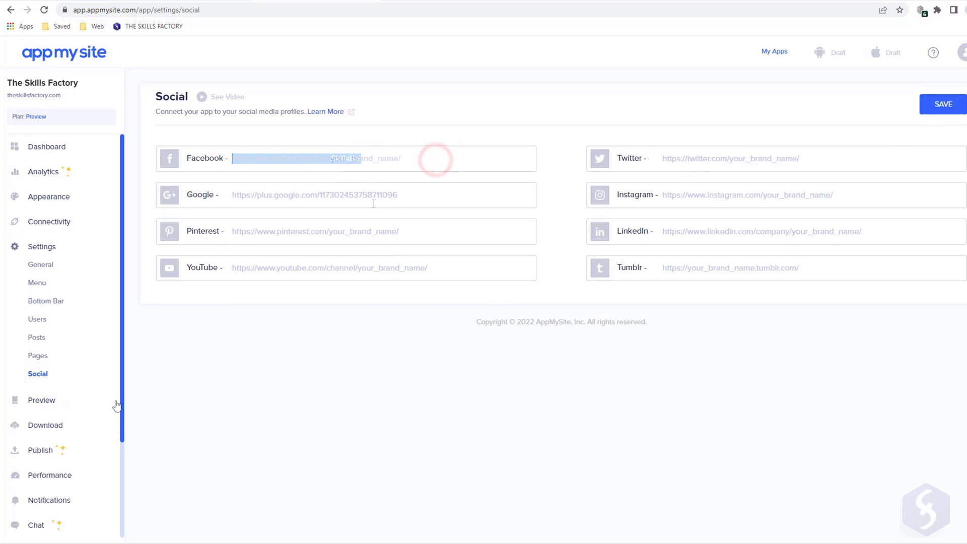
{"action": "left_click", "coordinate": [44, 399]}
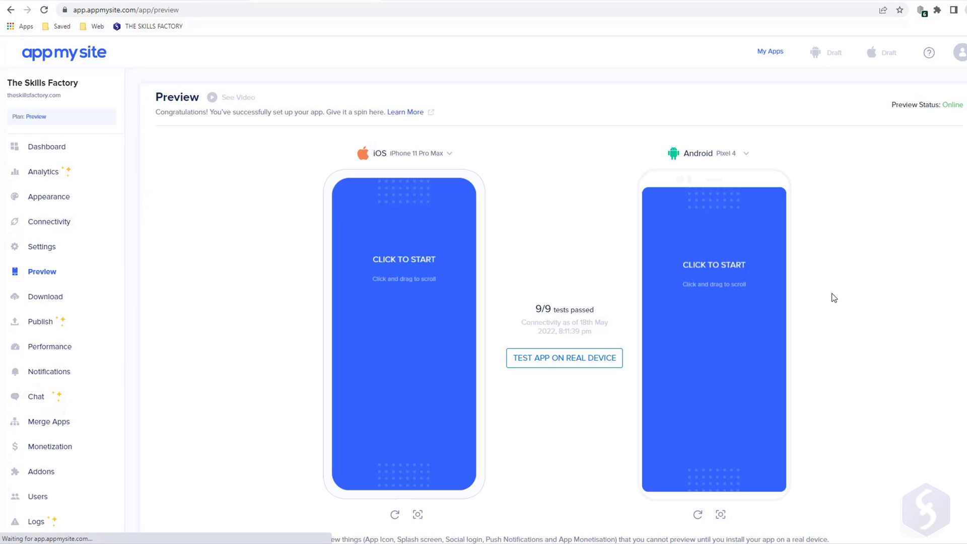
Step: Launch the app in the iOS preview, accept its cookie notice, then launch the Android preview
{"action": "left_click", "coordinate": [418, 400]}
{"action": "left_click", "coordinate": [398, 409]}
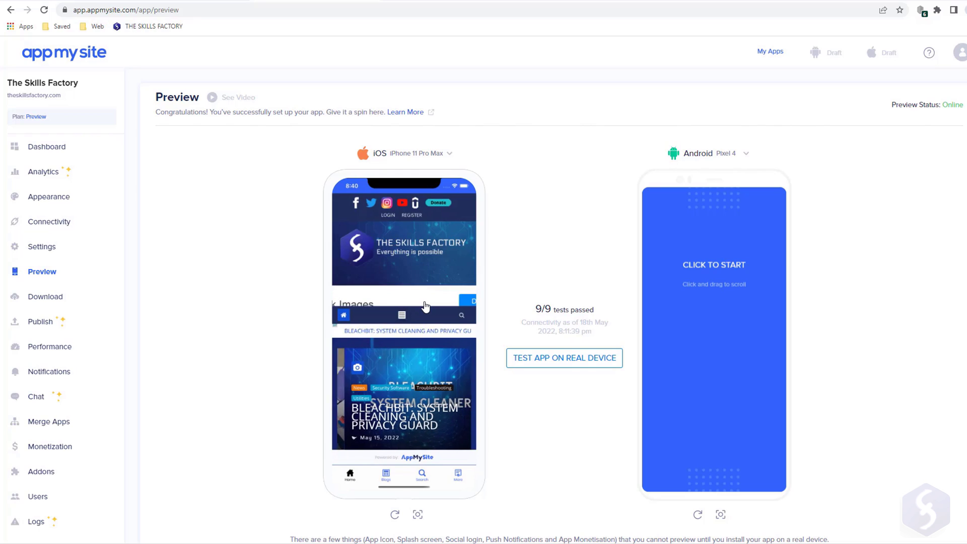
{"action": "left_click_drag", "start_coordinate": [432, 347], "coordinate": [414, 267]}
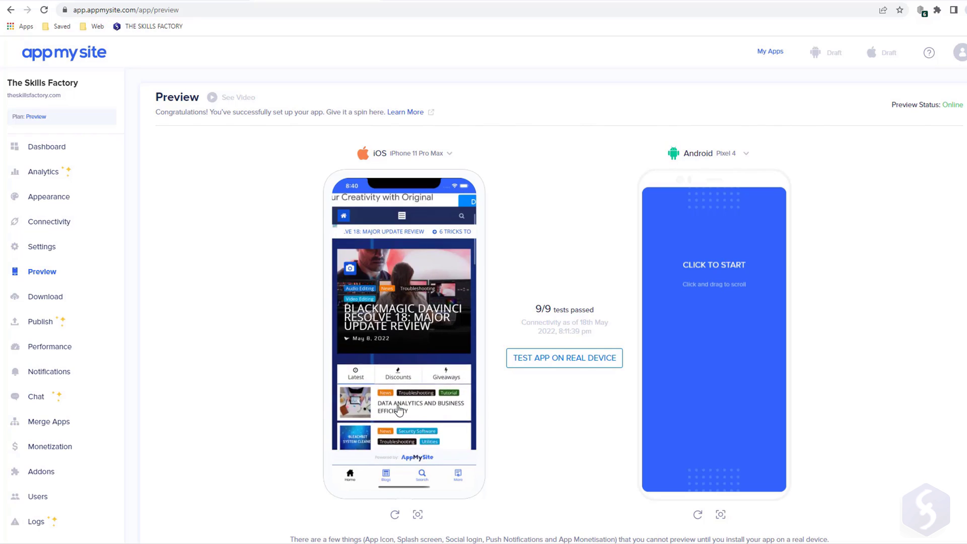
{"action": "left_click", "coordinate": [713, 281]}
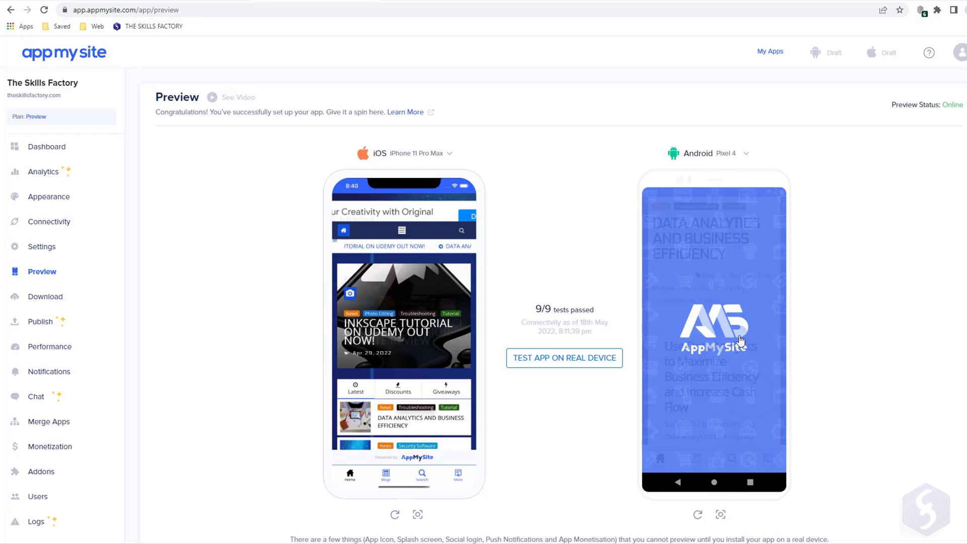
{"action": "left_click", "coordinate": [47, 146]}
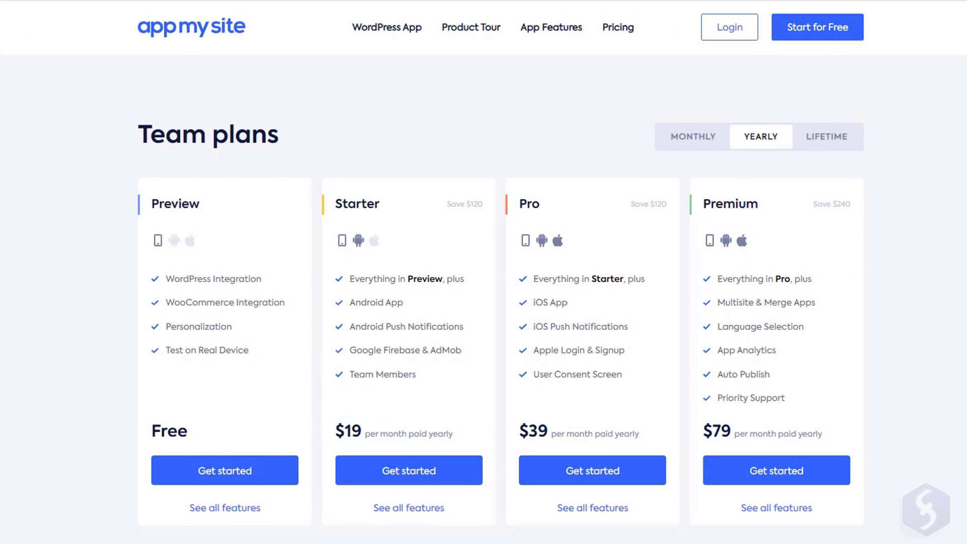
Step: Open the full Compare Plans feature table from Preview, scroll through it, then return to Team plans
{"action": "left_click", "coordinate": [222, 506]}
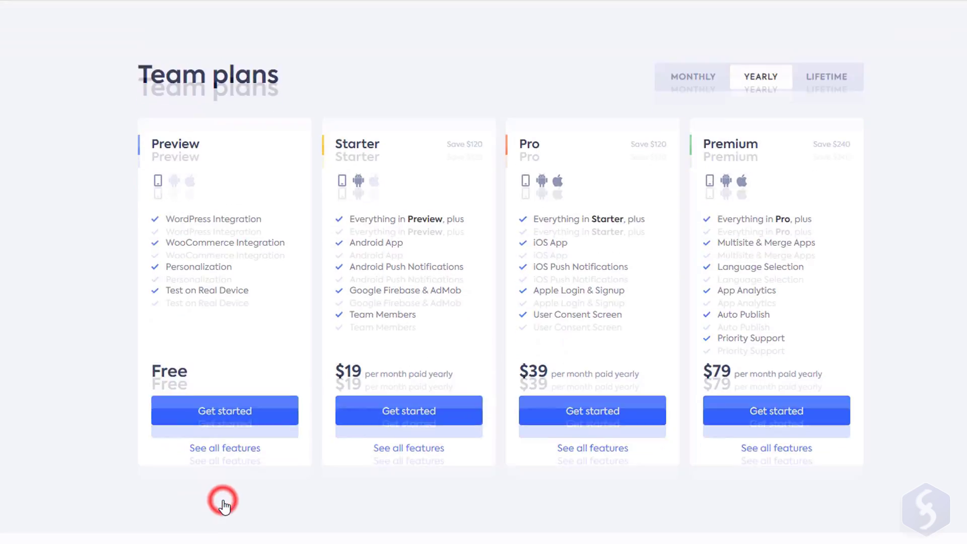
{"action": "scroll", "coordinate": [484, 272], "scroll_direction": "down", "scroll_amount": 9}
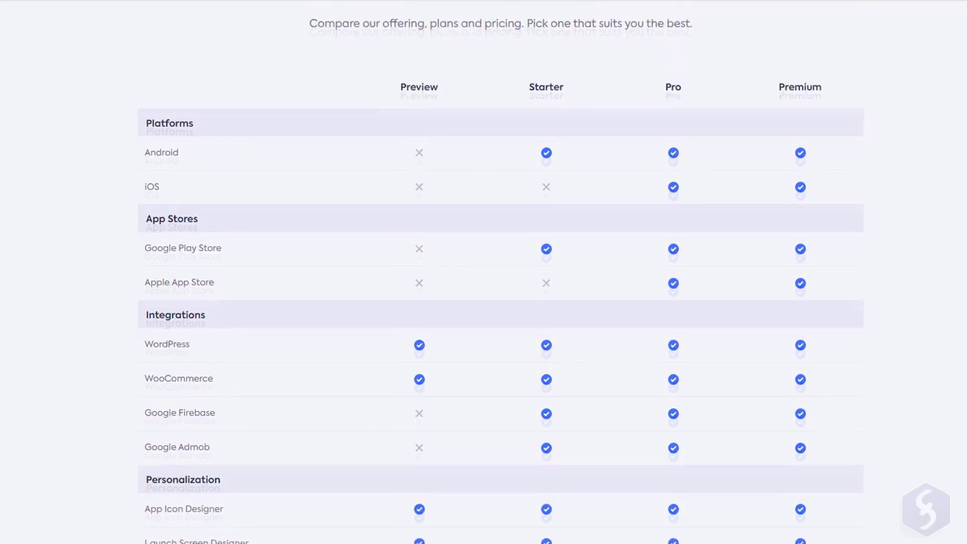
{"action": "scroll", "coordinate": [483, 272], "scroll_direction": "down", "scroll_amount": 5}
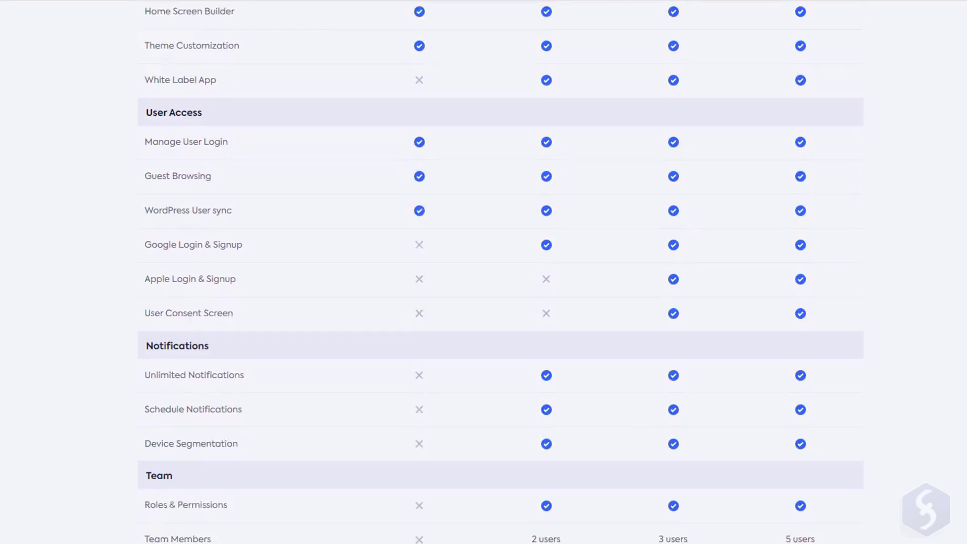
{"action": "scroll", "coordinate": [484, 272], "scroll_direction": "up", "scroll_amount": 7}
{"action": "scroll", "coordinate": [484, 272], "scroll_direction": "up", "scroll_amount": 15}
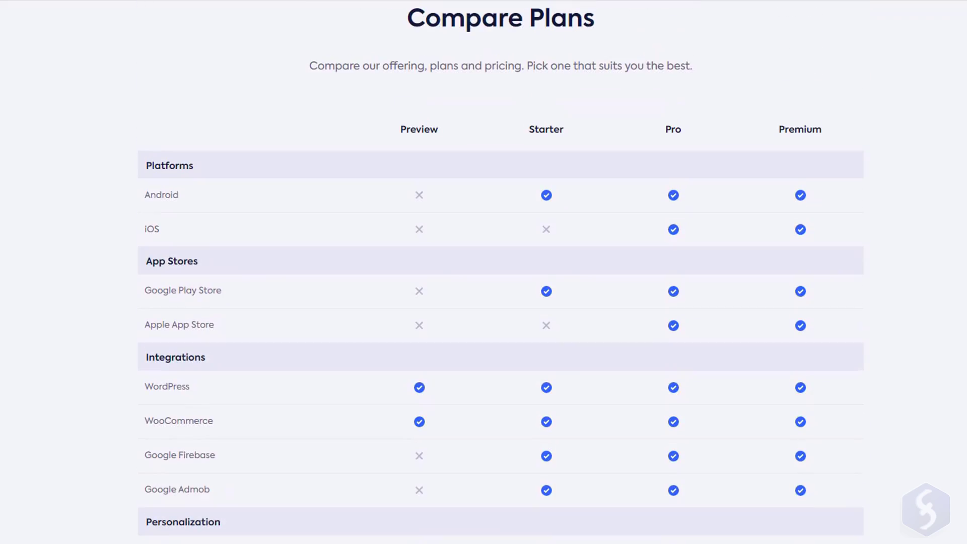
{"action": "scroll", "coordinate": [484, 272], "scroll_direction": "up", "scroll_amount": 6}
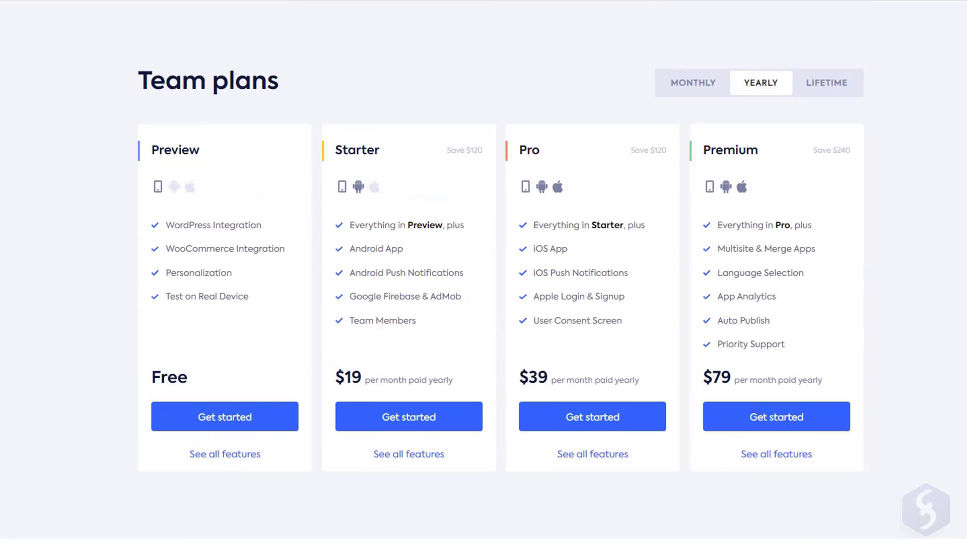
{"action": "scroll", "coordinate": [484, 272], "scroll_direction": "up", "scroll_amount": 1}
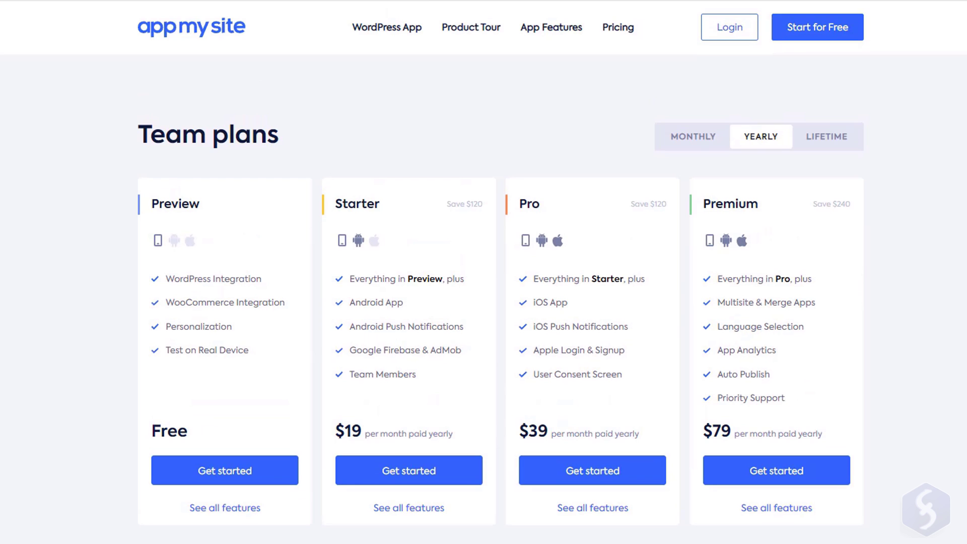